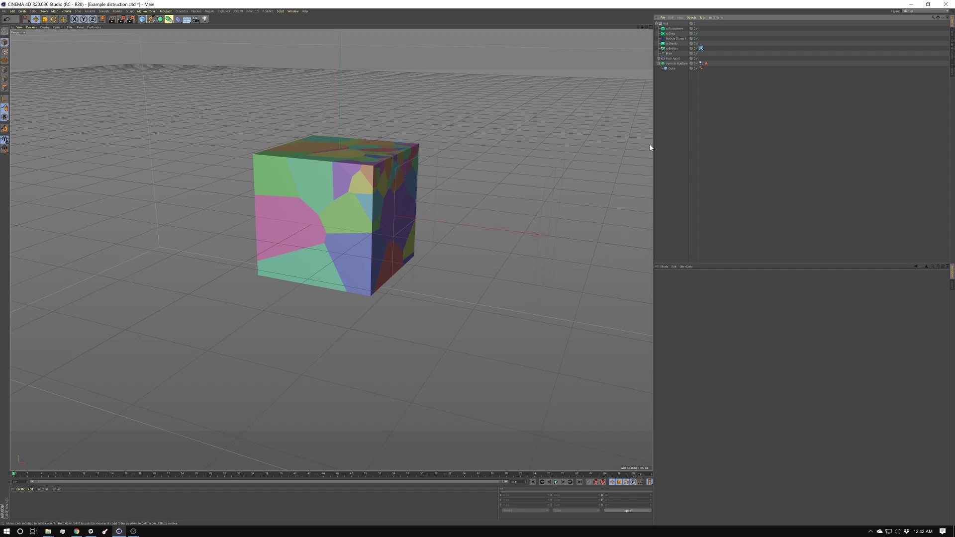
Step: Undo to the plain cube and switch off Voronoi Fracture's second distribution source, Distribution.1
key(ctrl+z)
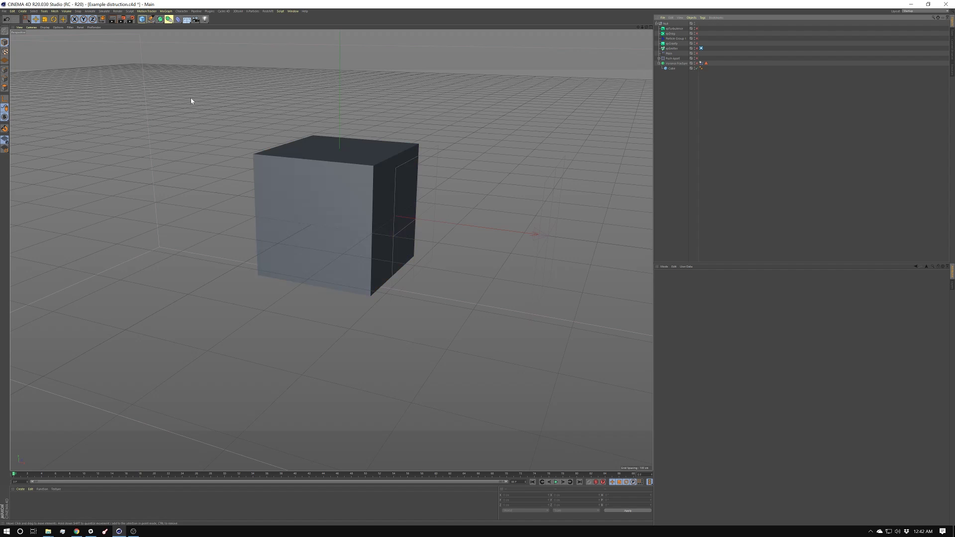
click(172, 12)
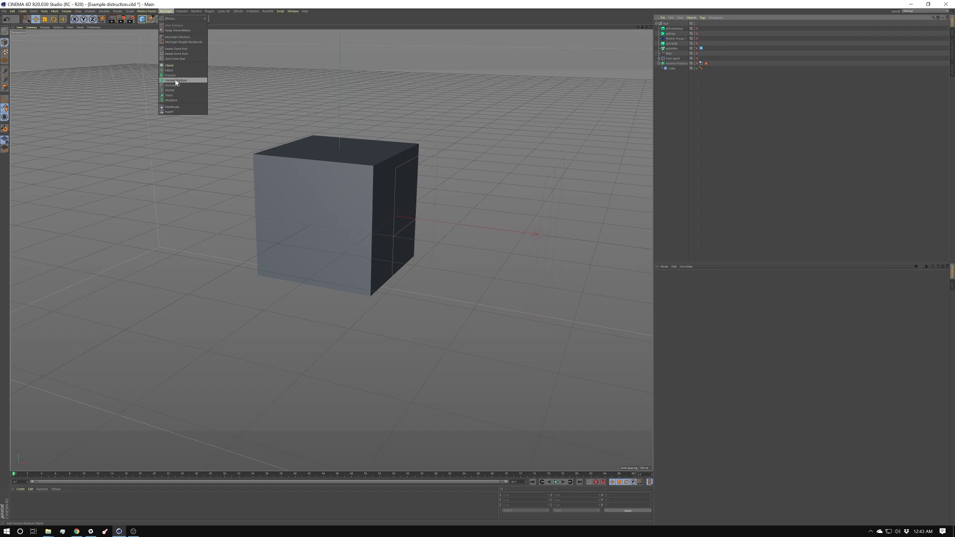
click(676, 63)
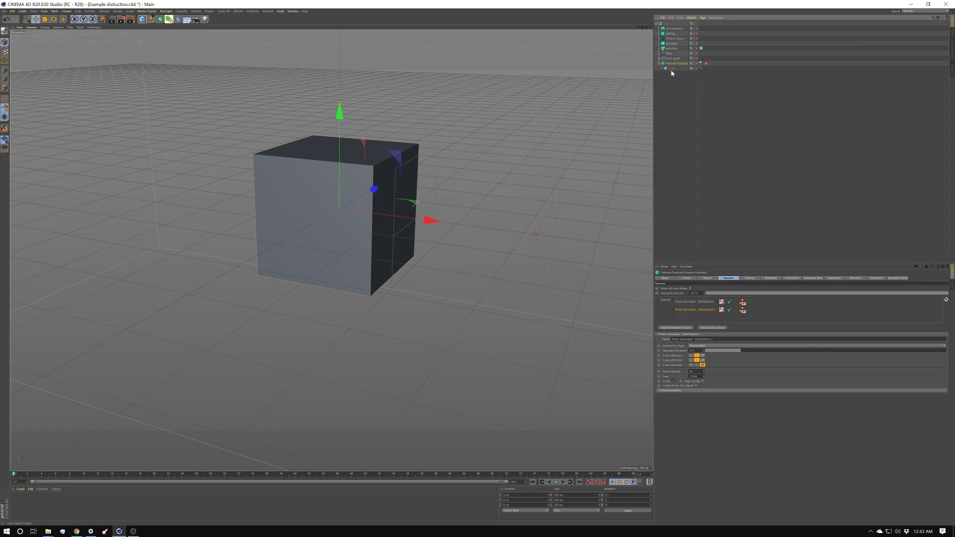
click(730, 310)
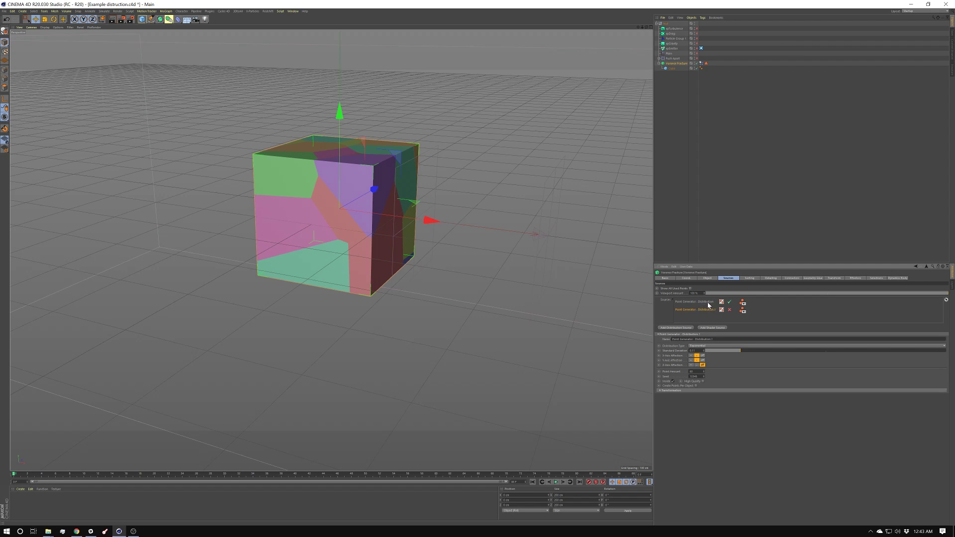
click(710, 301)
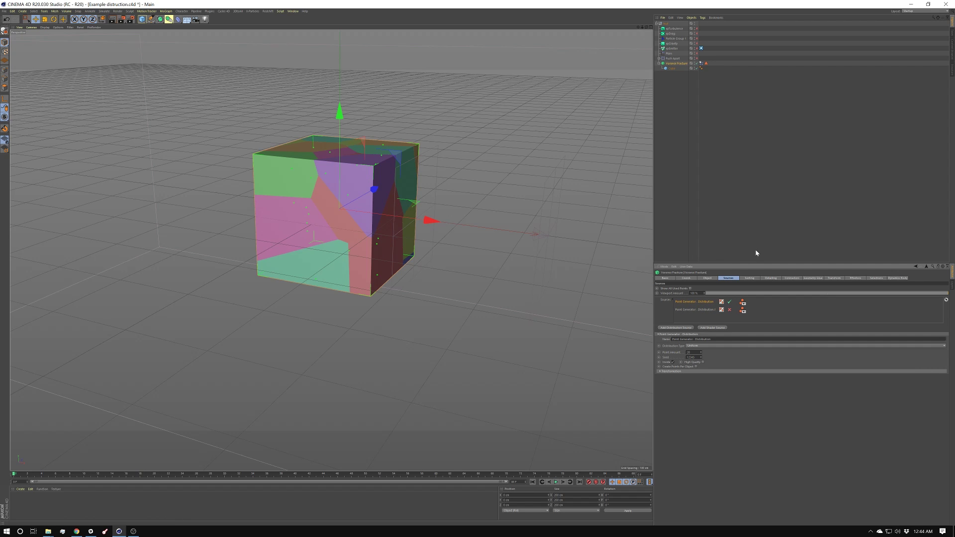
Step: Re-enable Distribution.1, try and undo the axis options, then set Standard Deviation to 0.05
click(705, 309)
click(729, 310)
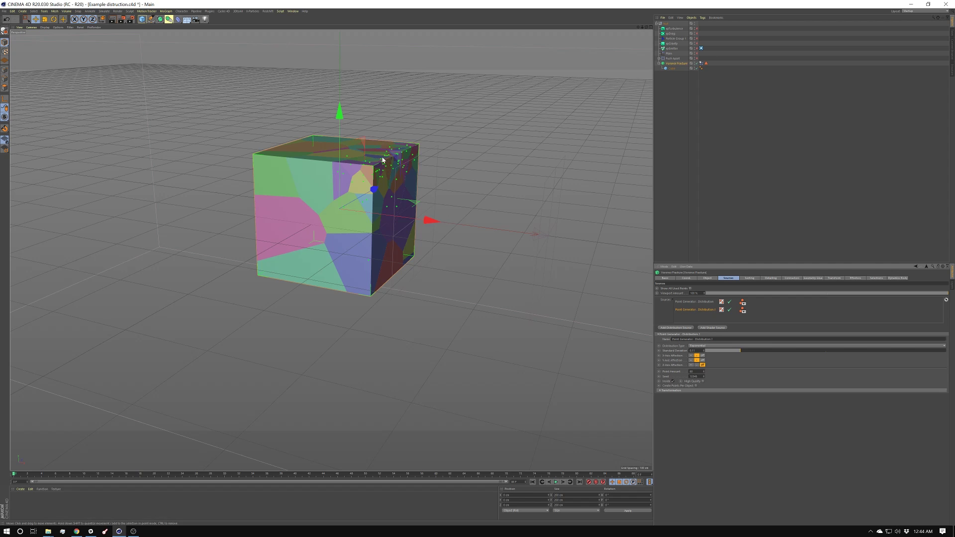
click(691, 360)
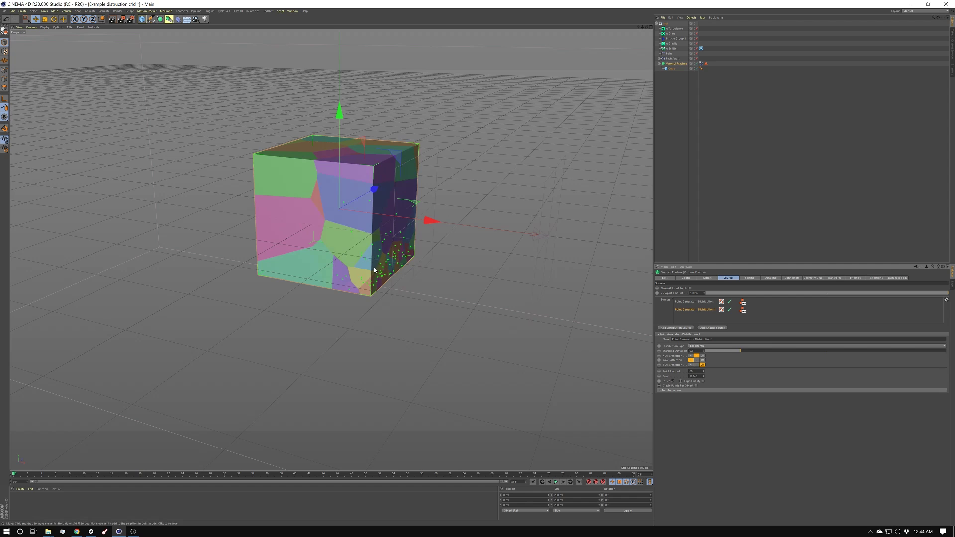
click(691, 355)
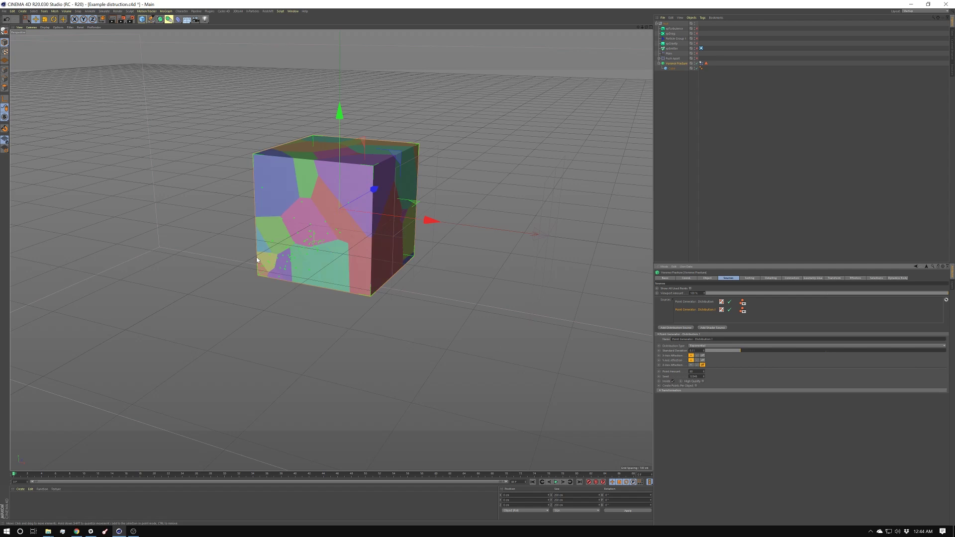
key(ctrl+z)
key(ctrl+z)
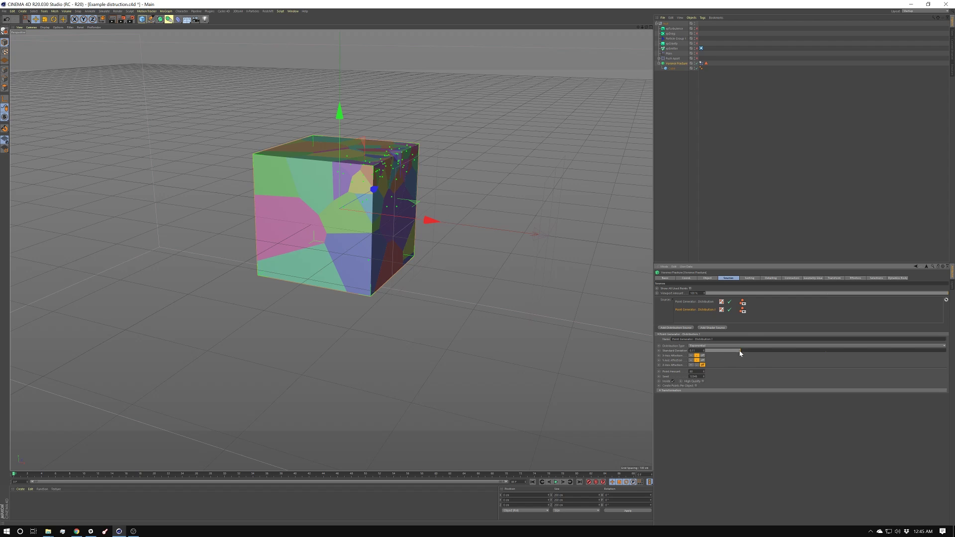
drag(735, 352, 728, 353)
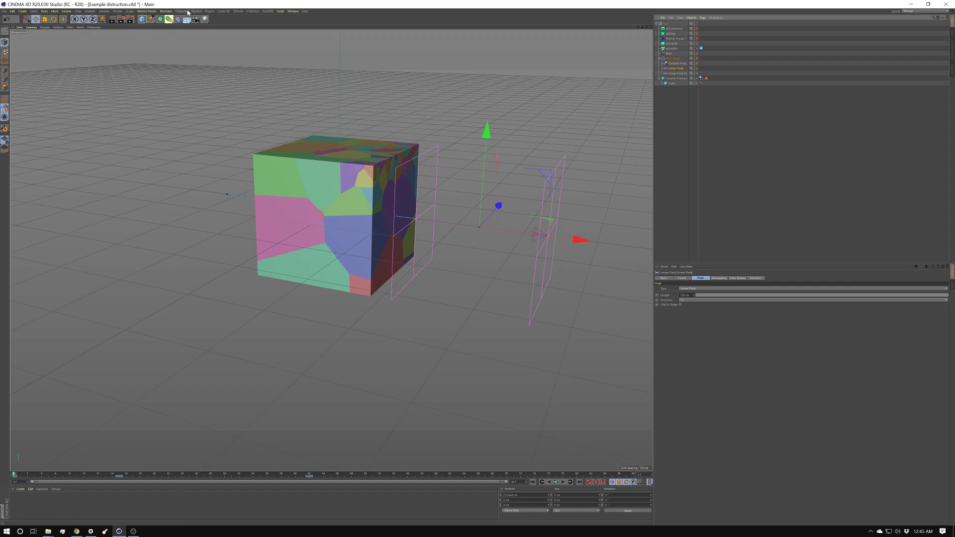
Step: Select the Push Apart effector and edit its Radius in the Effector tab
click(165, 11)
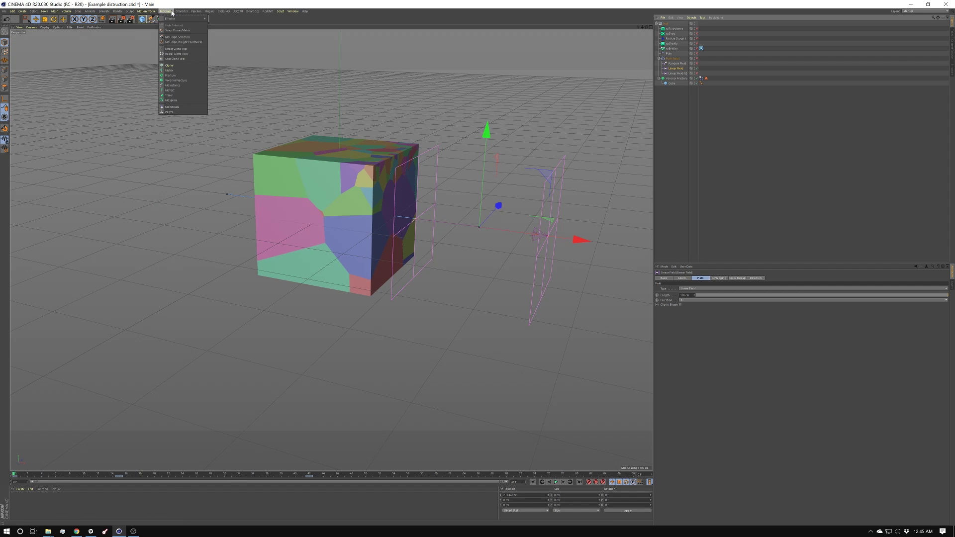
mouse_move(173, 20)
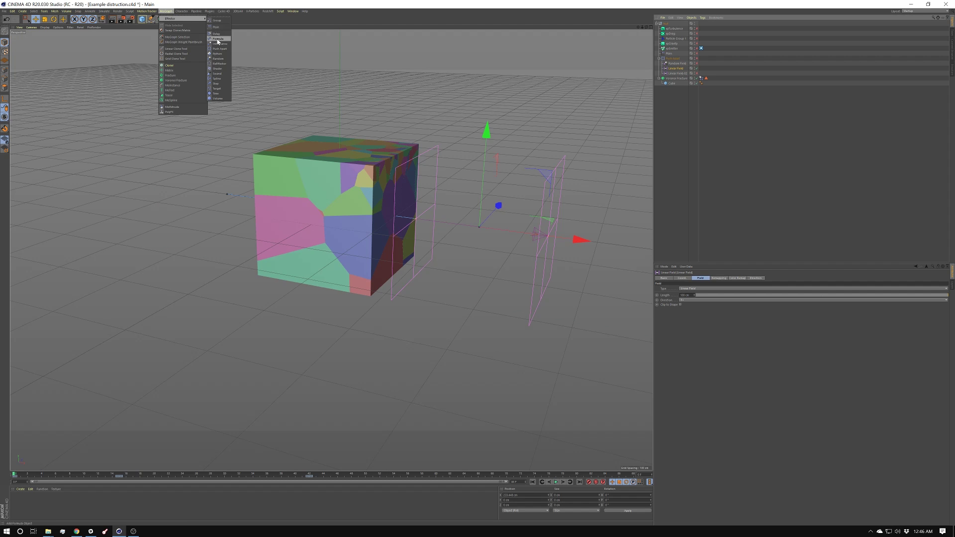
click(673, 58)
click(689, 278)
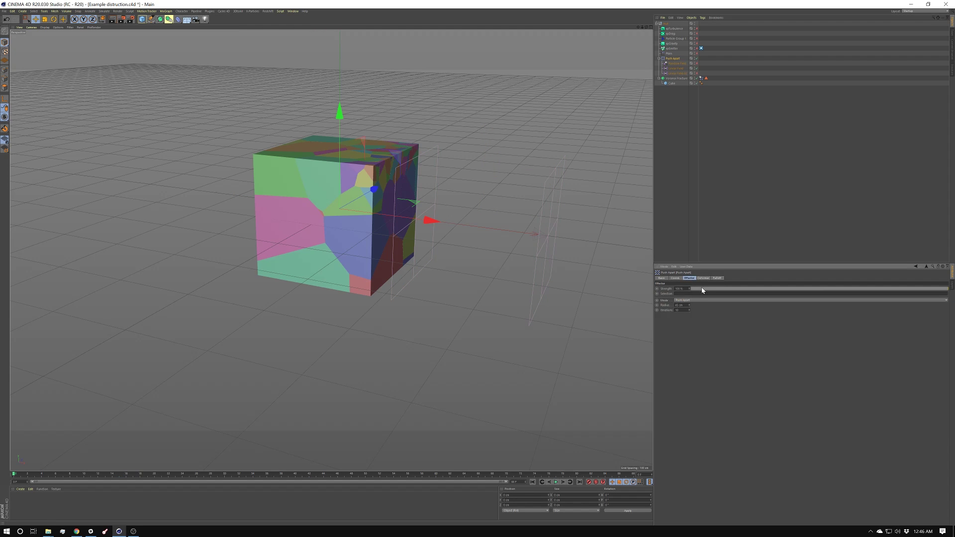
click(680, 304)
Step: In the Falloff tab, adjust the Random Field's scale and select the Linear Field
click(717, 278)
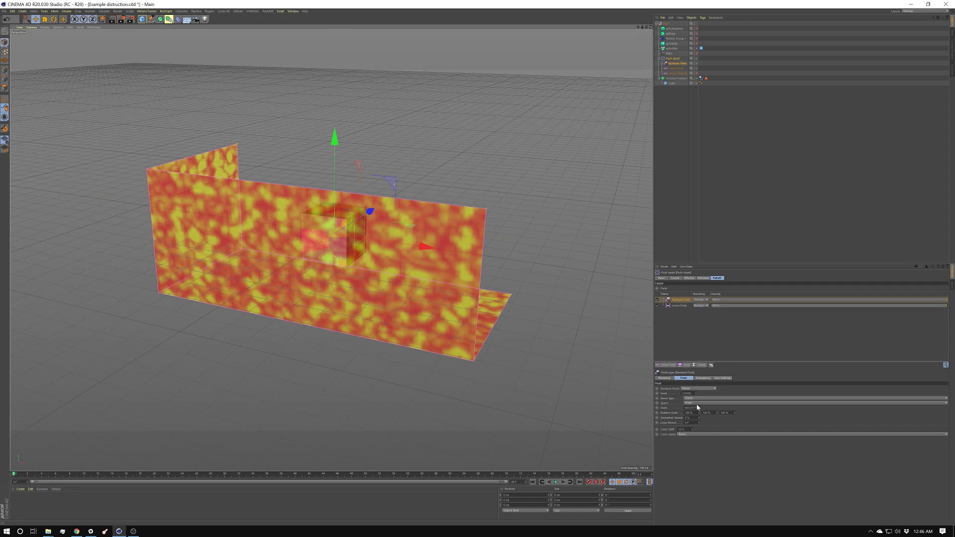
double_click(691, 408)
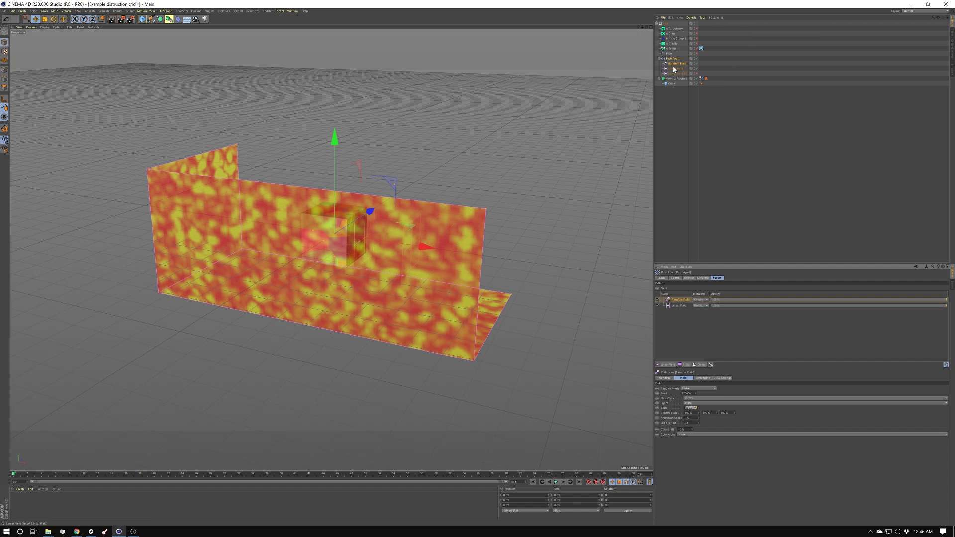
double_click(679, 306)
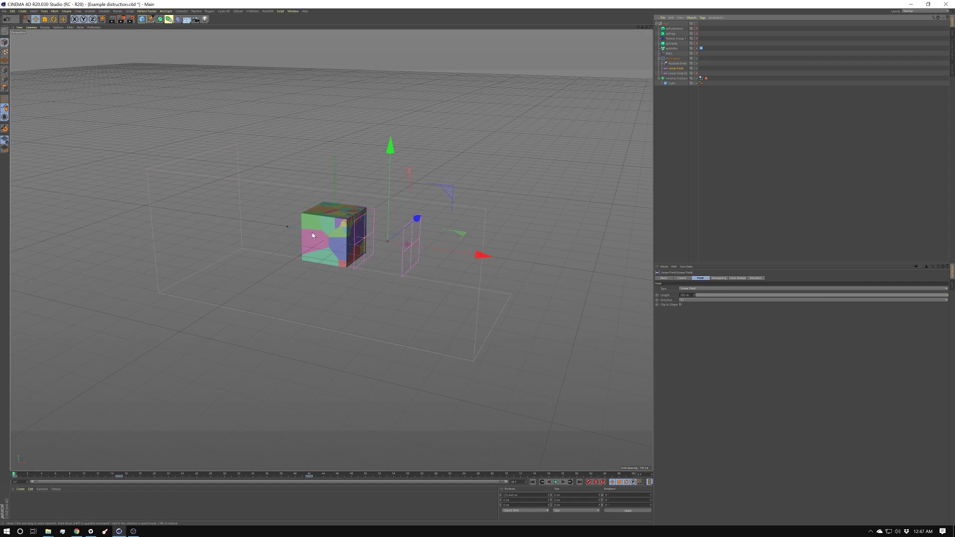
Step: Play and rewind the simulation, collapse the Dynamics Body collision settings, and play again
click(557, 481)
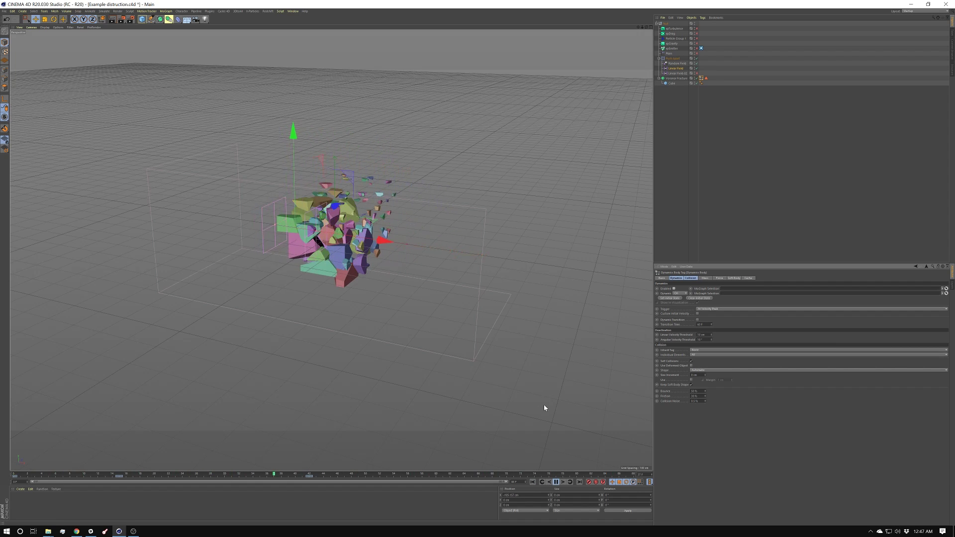
key(ctrl+z)
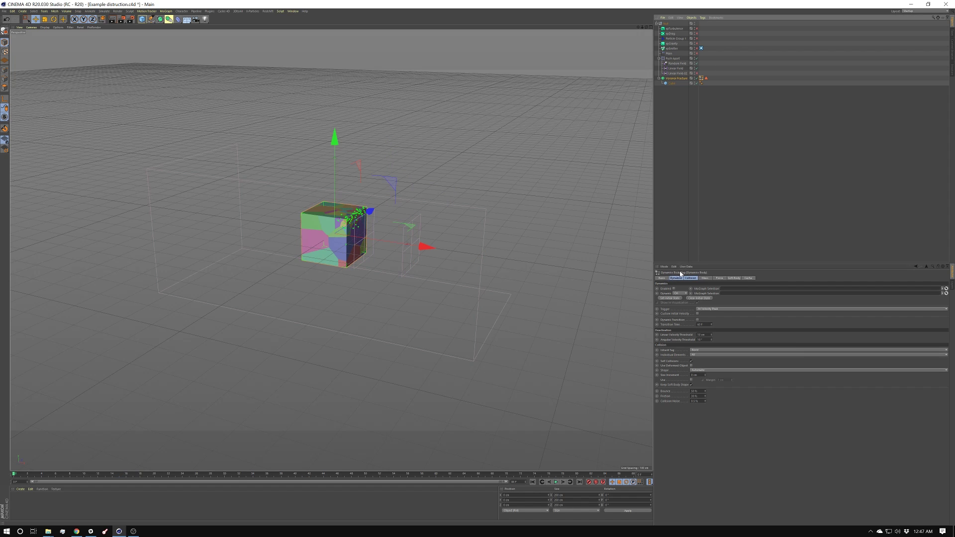
shift+click(690, 278)
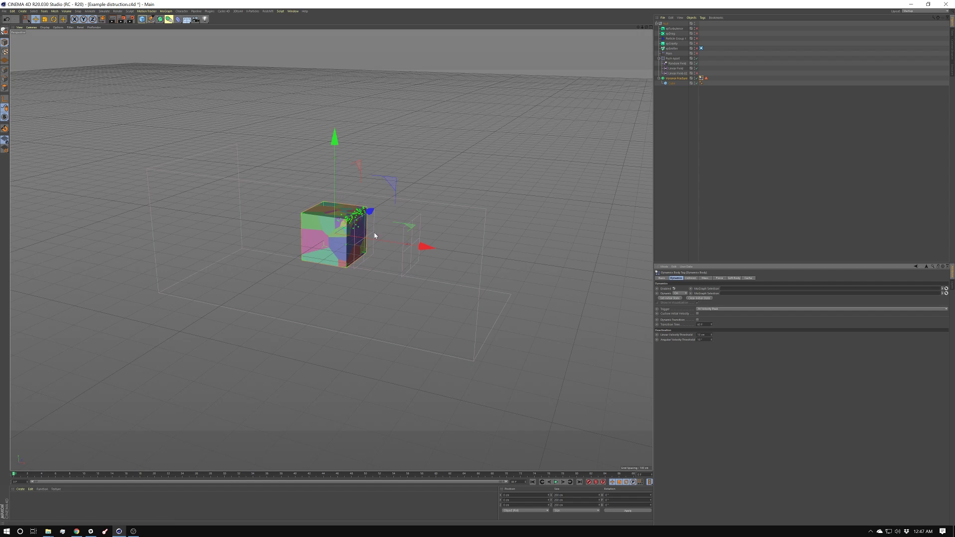
click(556, 482)
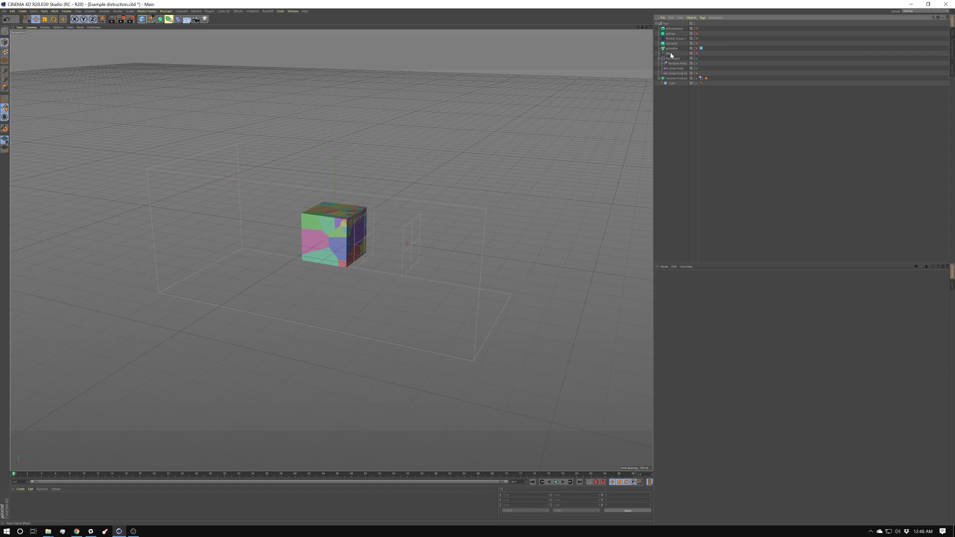
click(669, 53)
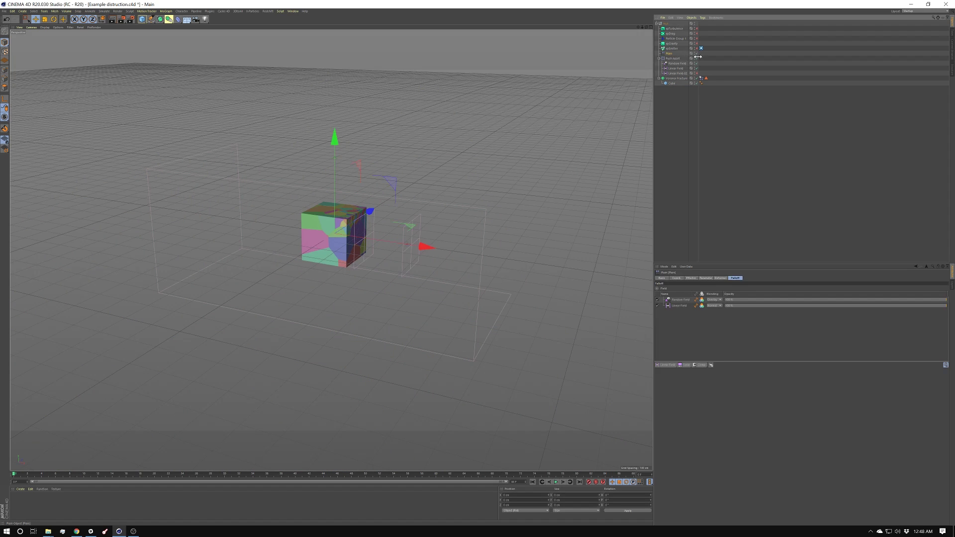
Step: Review the Plain effector's Parameter and Falloff tabs, then preview the shatter and rewind
click(691, 278)
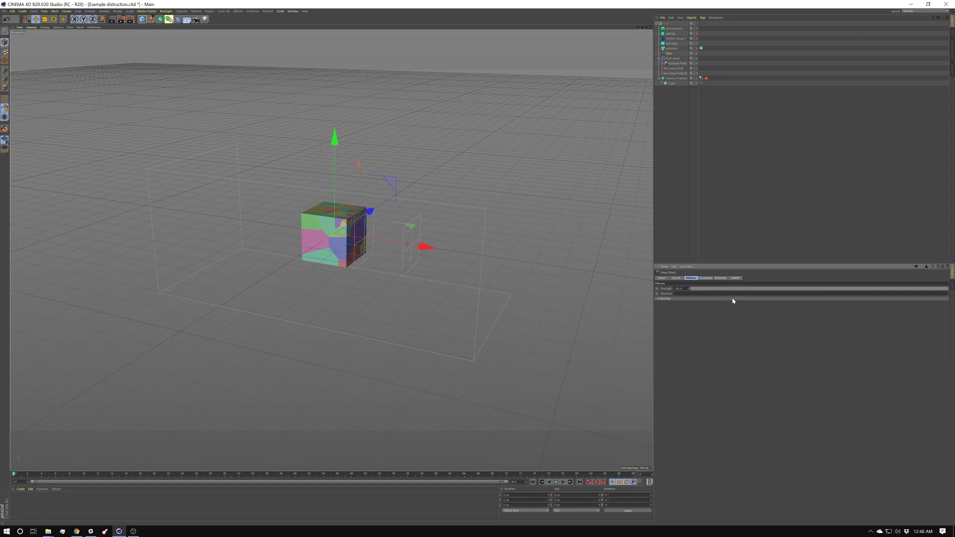
click(707, 279)
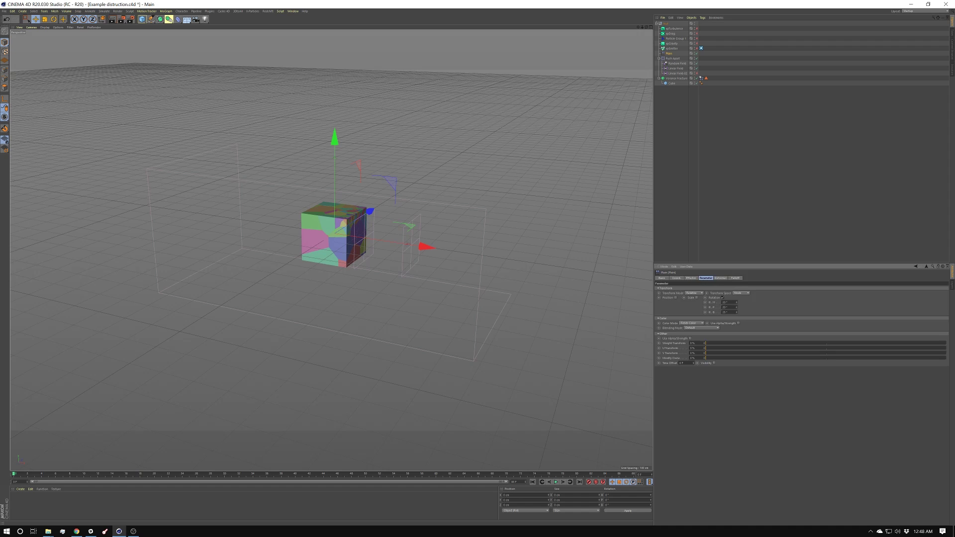
click(735, 279)
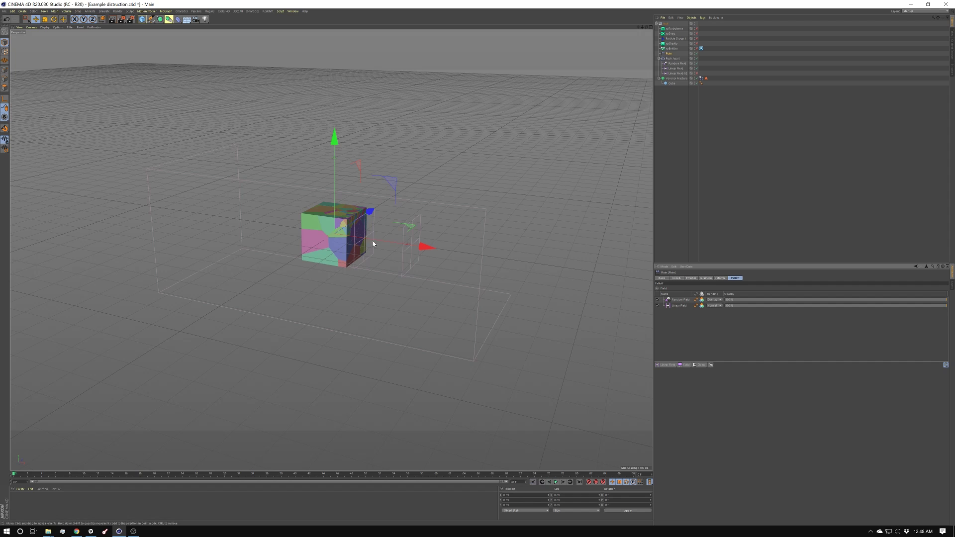
key(F8)
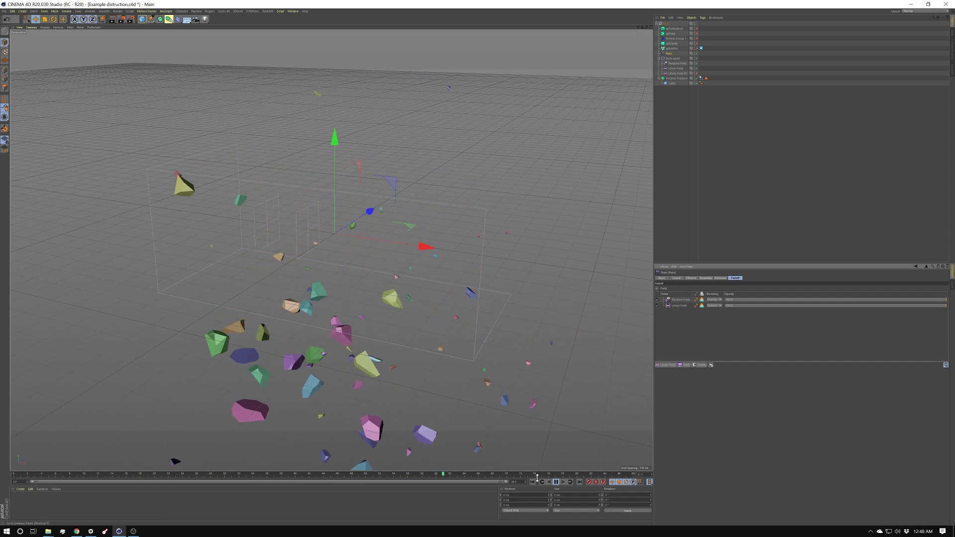
key(ctrl+z)
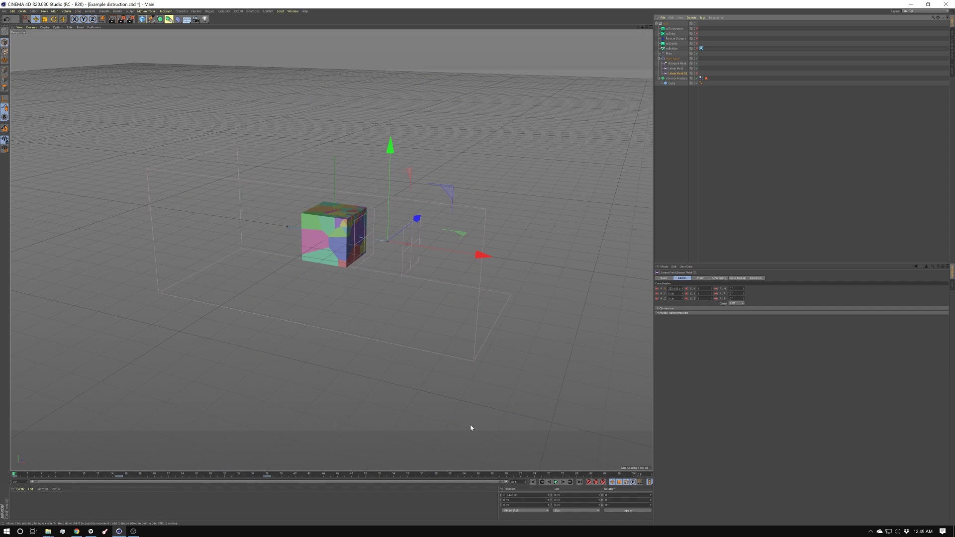
Step: Rewind, play and stop the simulation to preview the cube shattering
click(532, 482)
click(556, 483)
key(ctrl+z)
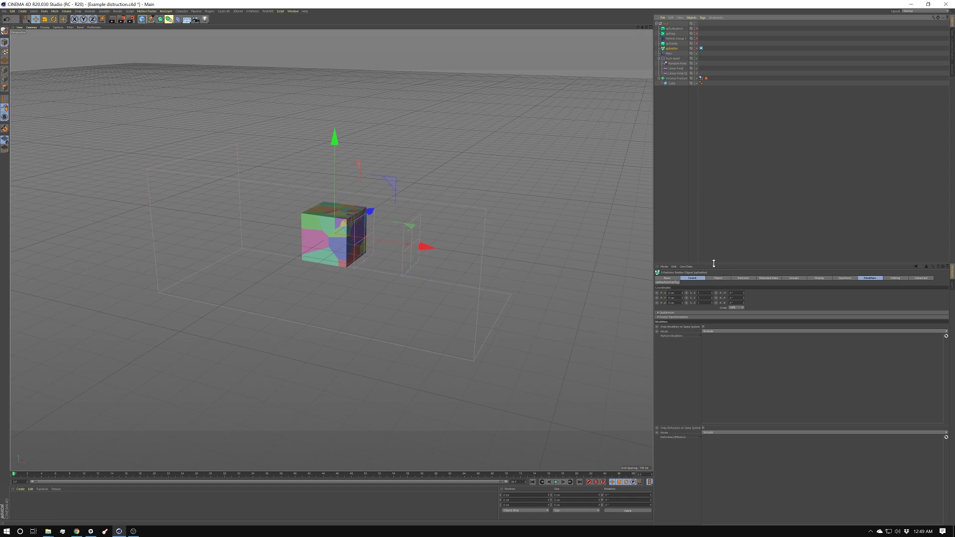
Step: Enlarge the Attribute Manager, check Voronoi Fracture's Selections, and return to xpEmitter's source settings
drag(714, 264, 715, 235)
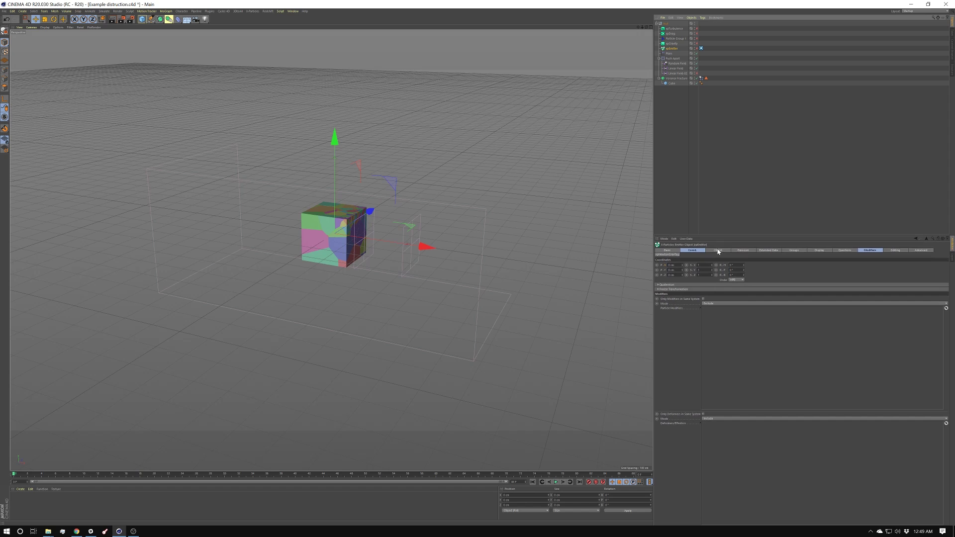
click(717, 250)
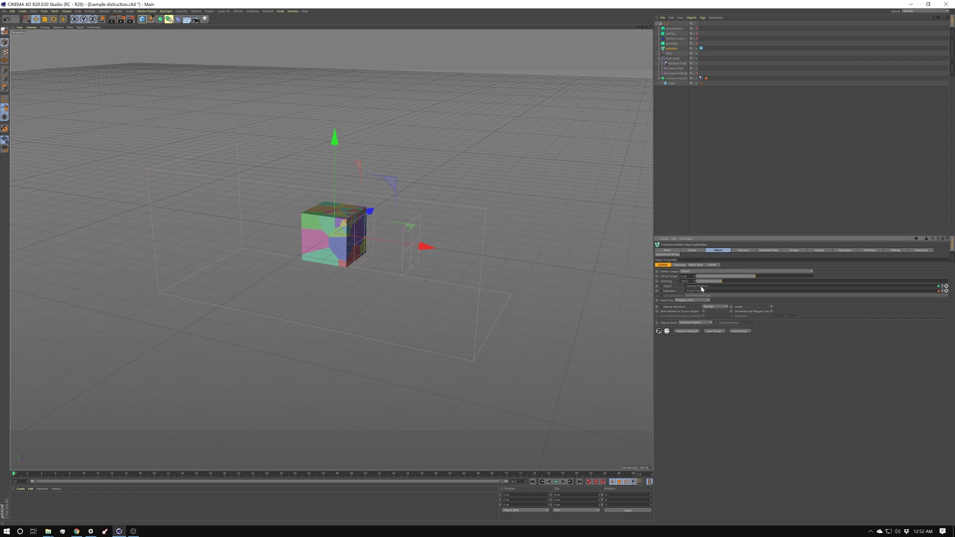
click(676, 79)
click(872, 250)
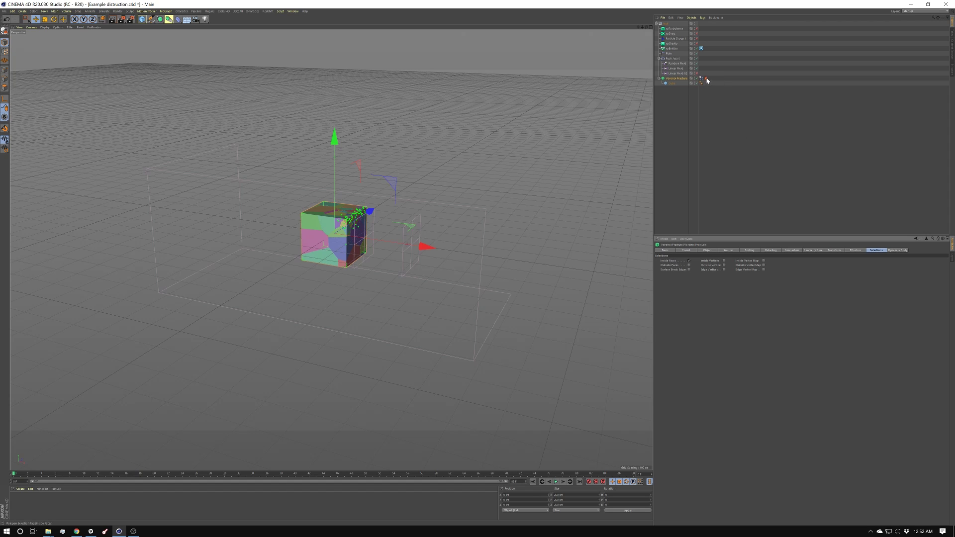
click(672, 48)
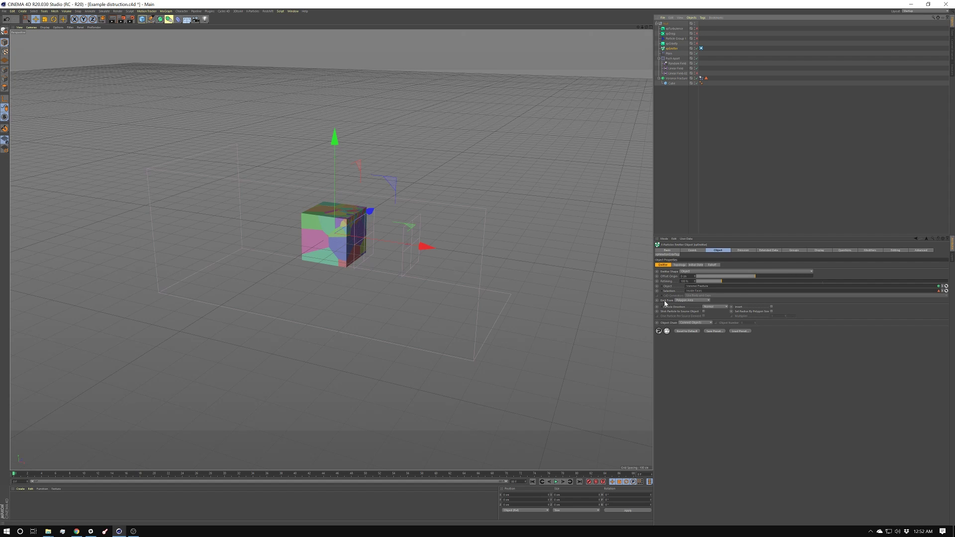
Step: Set xpEmitter's Object Chain to Use First Object, then Any Object, and play to check emission
click(685, 323)
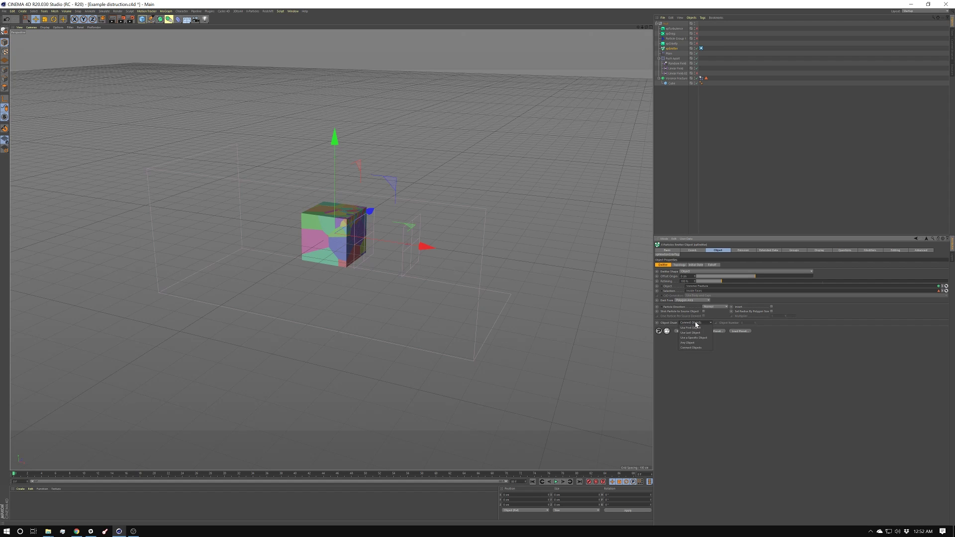
click(690, 328)
click(694, 323)
click(694, 343)
click(556, 482)
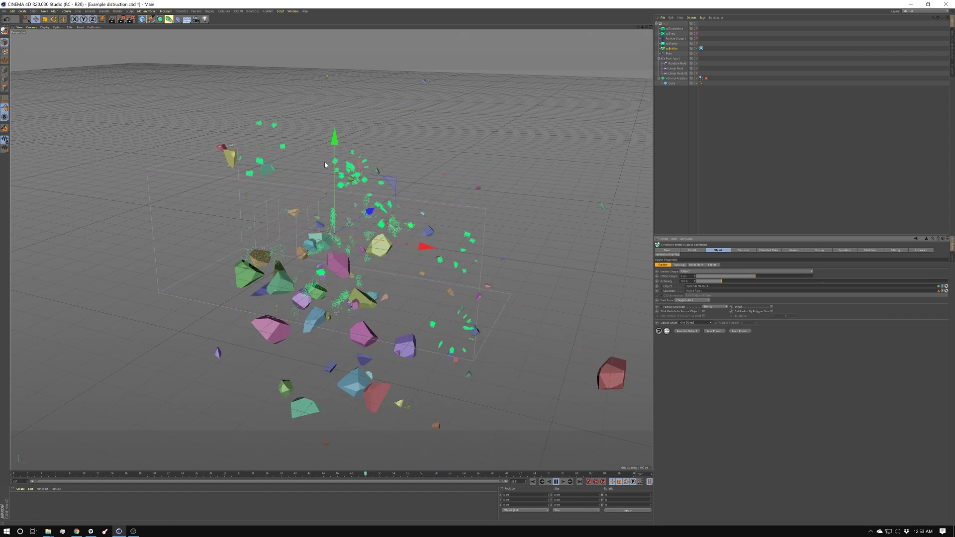
Step: Settle on a final Object Chain option and open the Emission settings
click(694, 323)
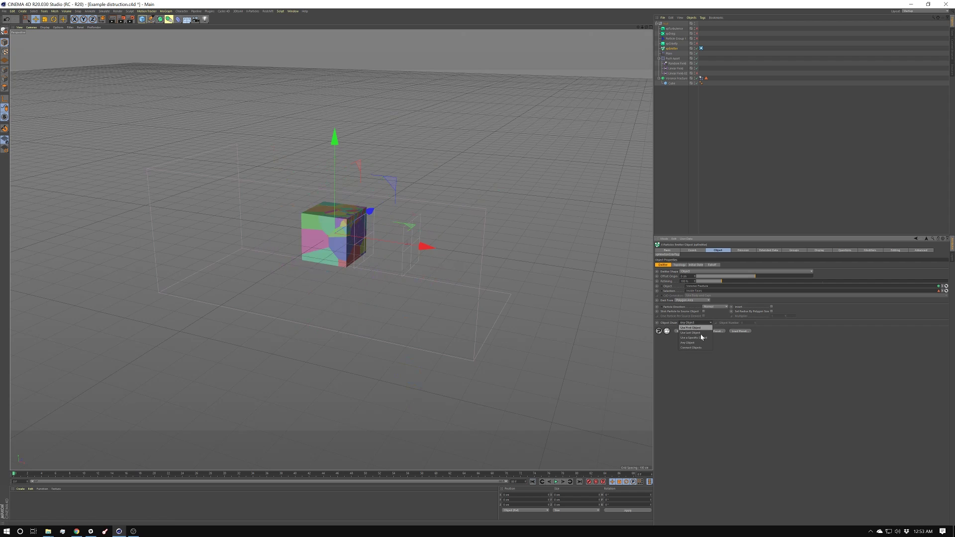
click(698, 348)
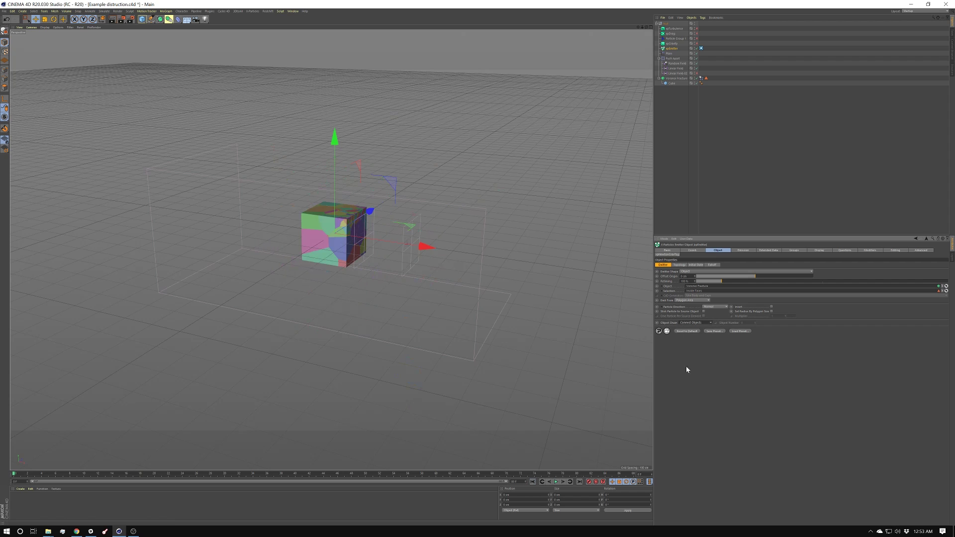
click(744, 250)
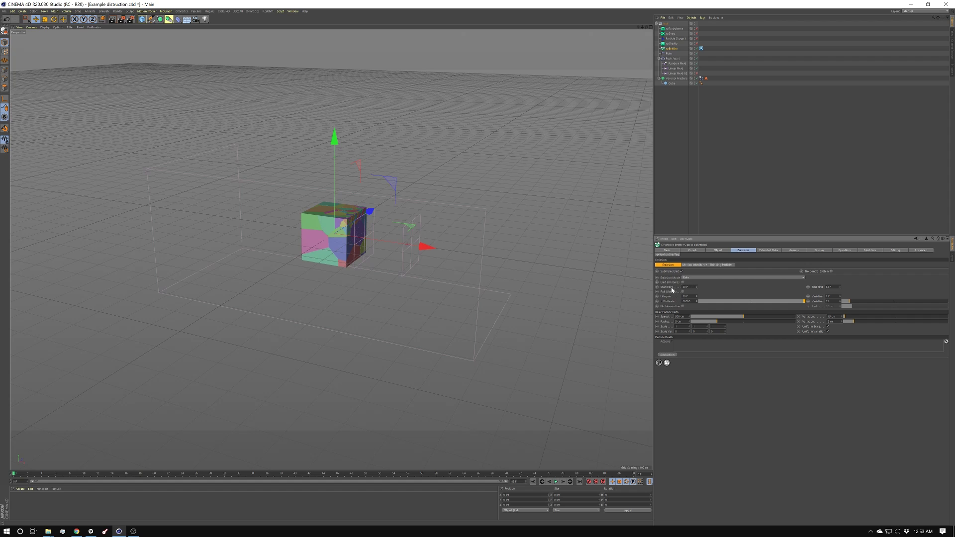
Step: Set the emitter's Emission Speed to 0 cm and test it with playback
key(F8)
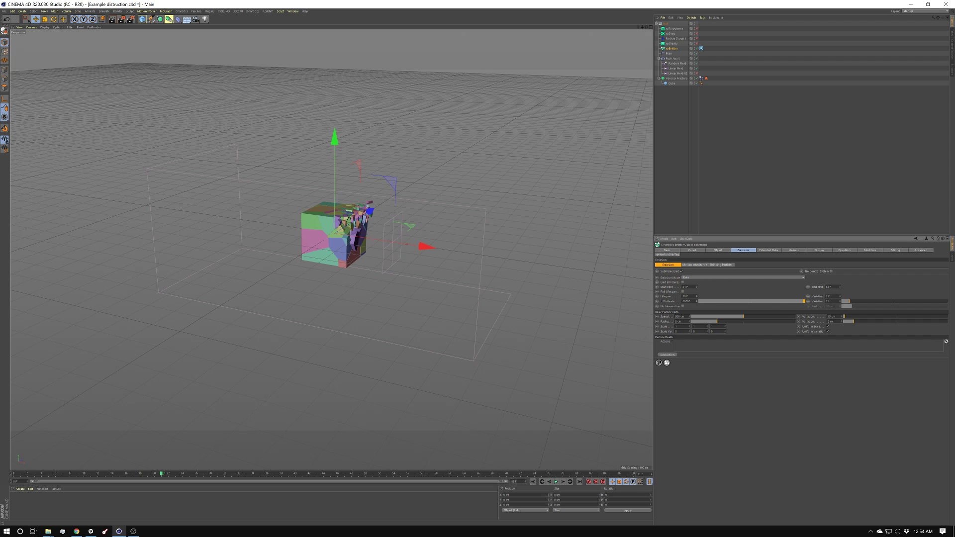
drag(743, 316, 689, 317)
key(F8)
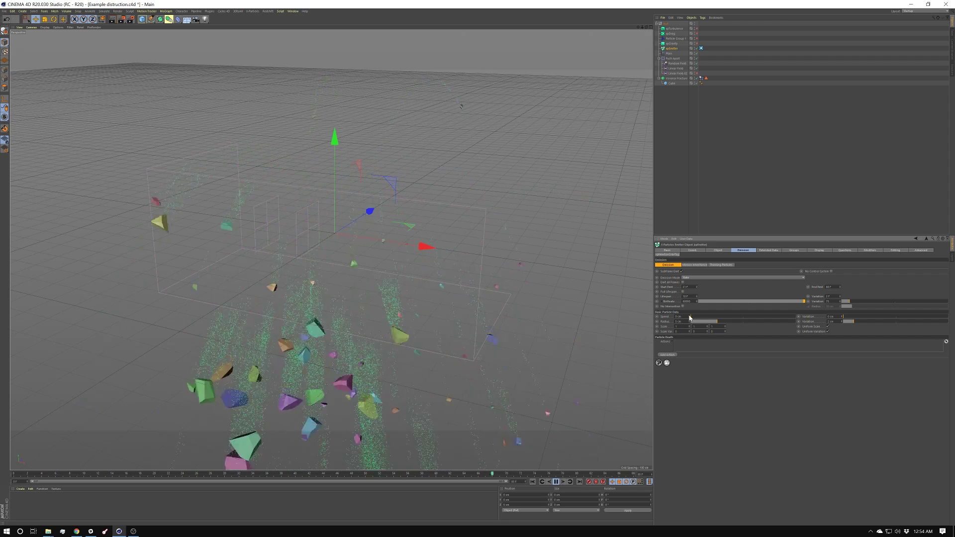
Step: Stop and rewind the playback, then select and enable xpGravity
click(556, 481)
click(533, 481)
click(676, 43)
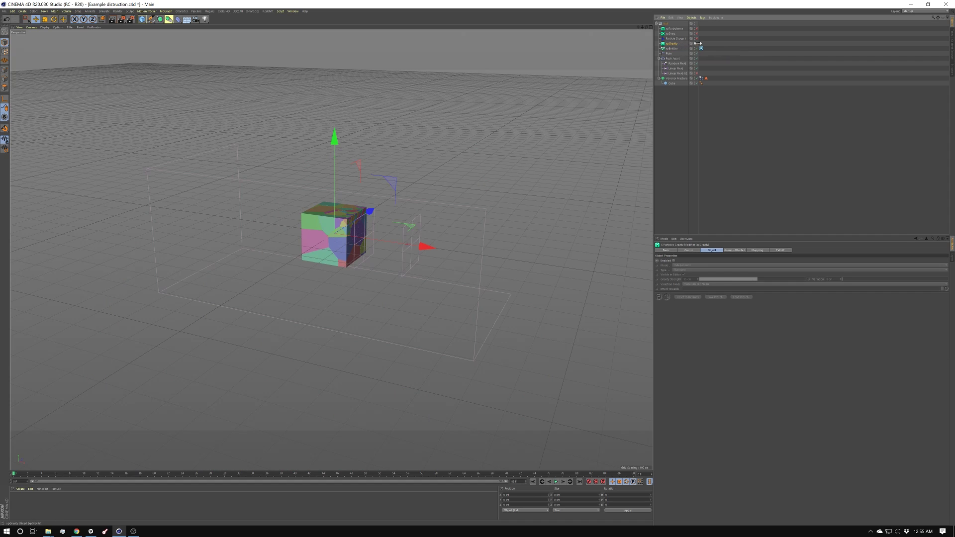
click(697, 44)
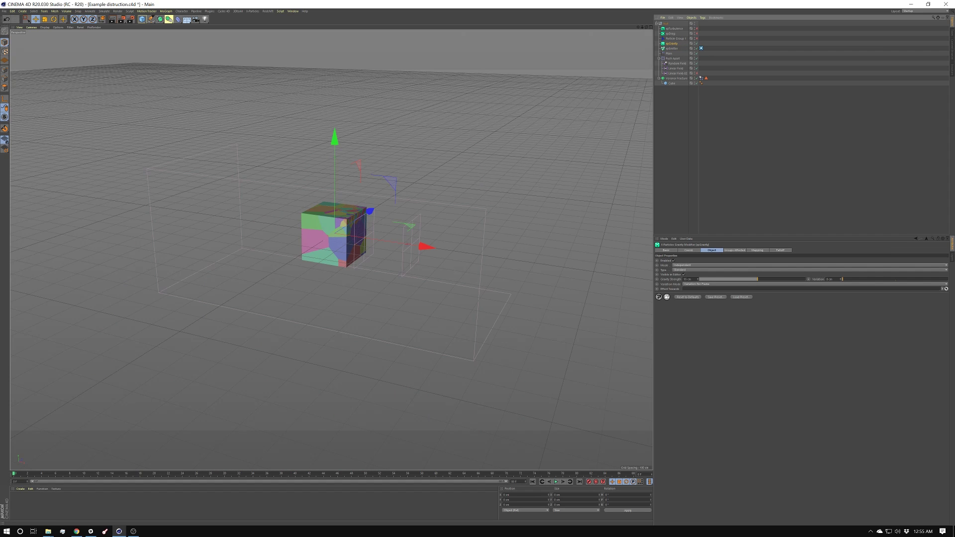
Step: Edit xpGravity's Mapping Range Max value, then play and rewind the simulation
click(757, 251)
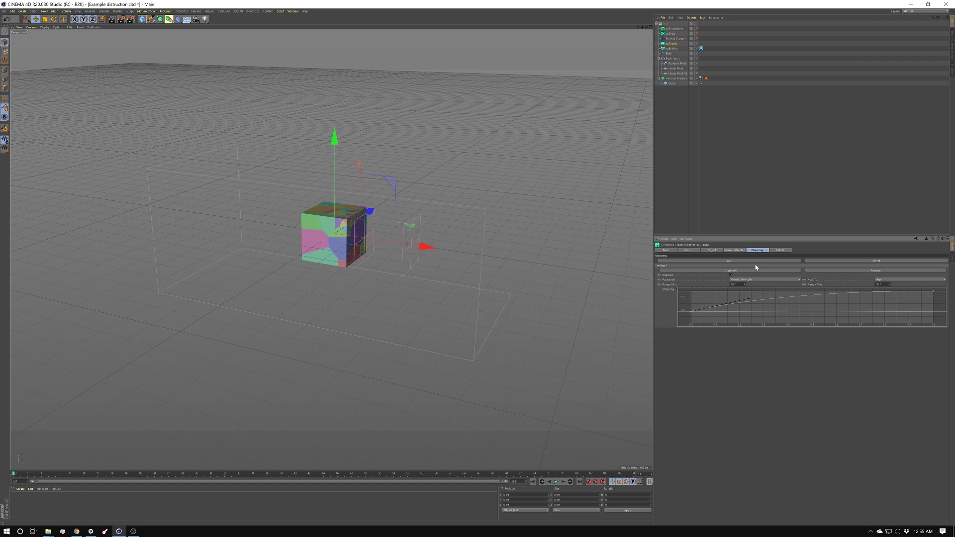
key(Tab)
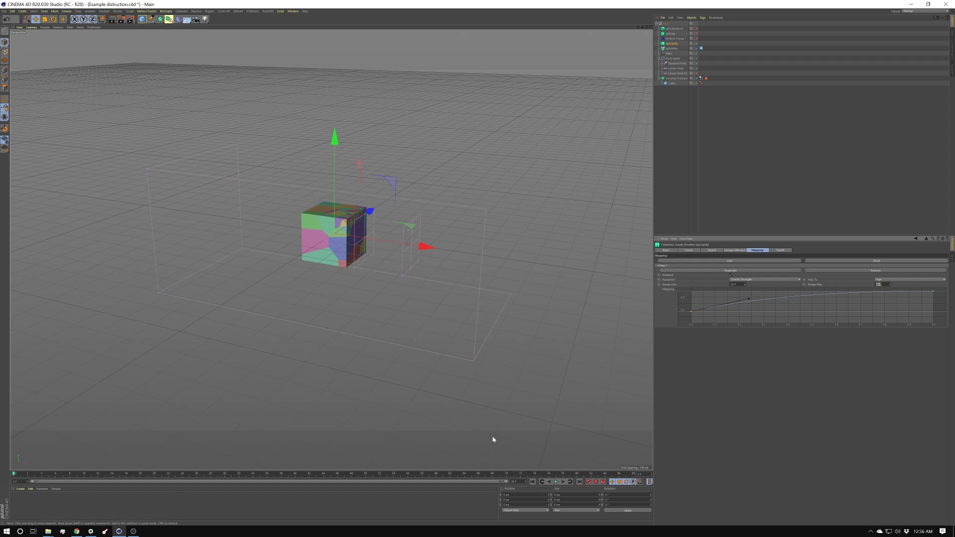
click(556, 481)
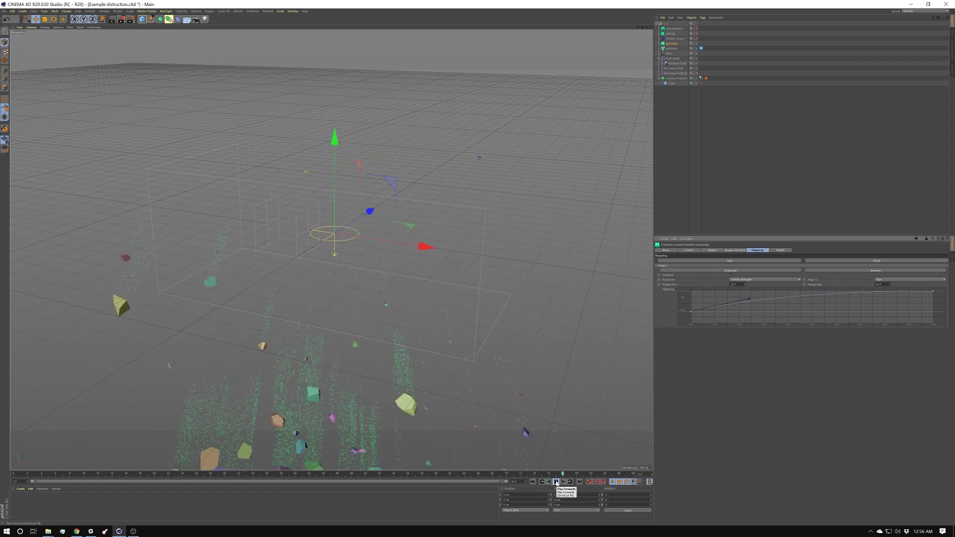
click(532, 481)
click(671, 34)
Step: Review xpDrag's Object and Mapping settings, then play the simulation and inspect Particle Group 1
click(712, 250)
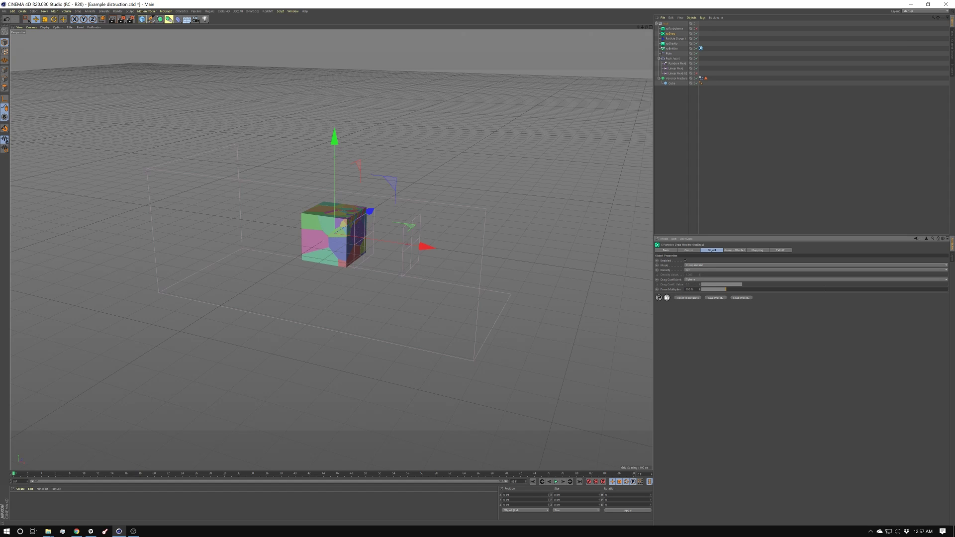
click(758, 250)
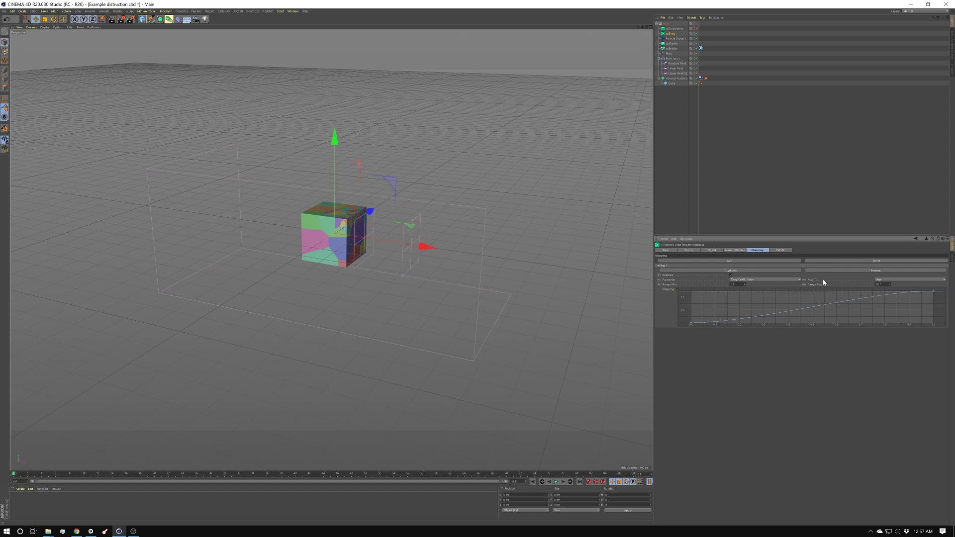
key(F8)
click(410, 262)
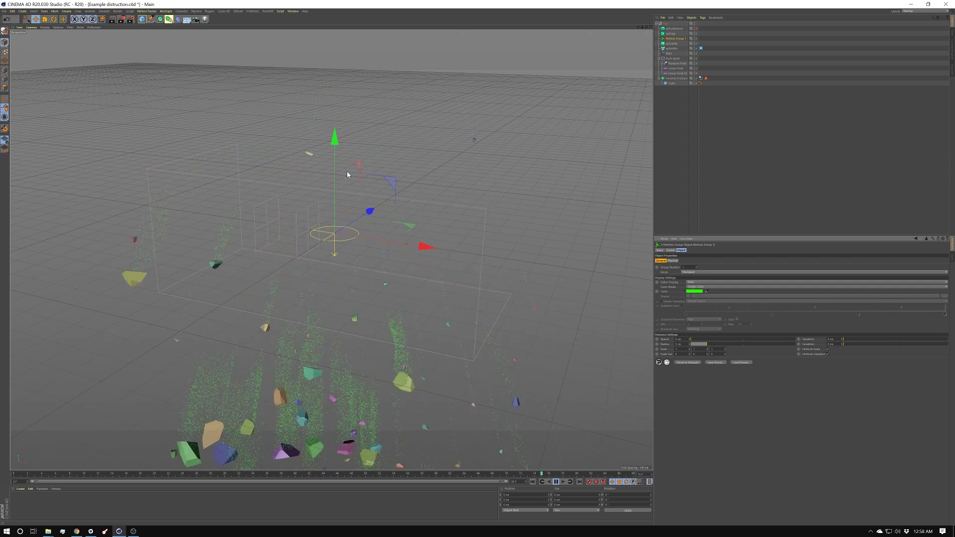
key(F8)
Step: Adjust xpTurbulence's Mapping settings and replay the cube bursting into shards and particles
click(674, 28)
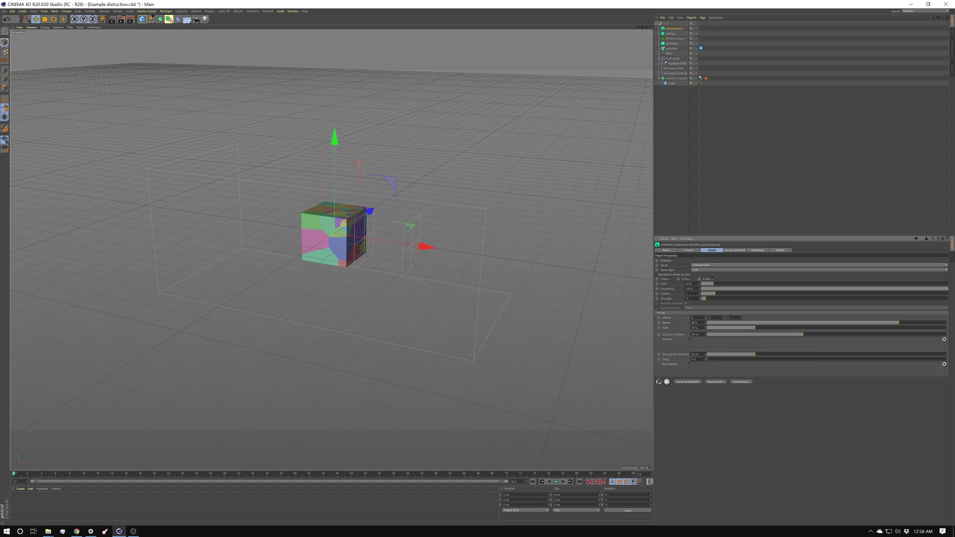
click(757, 250)
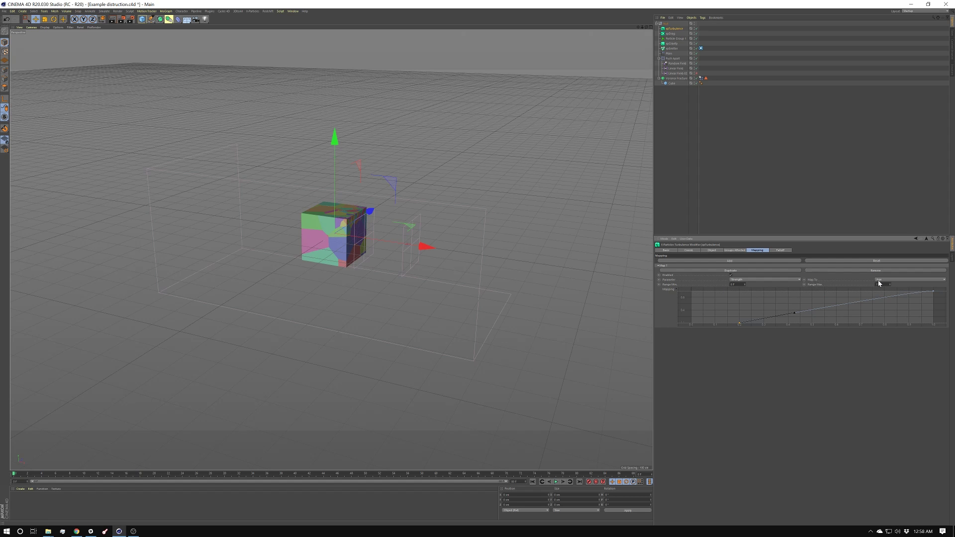
key(F8)
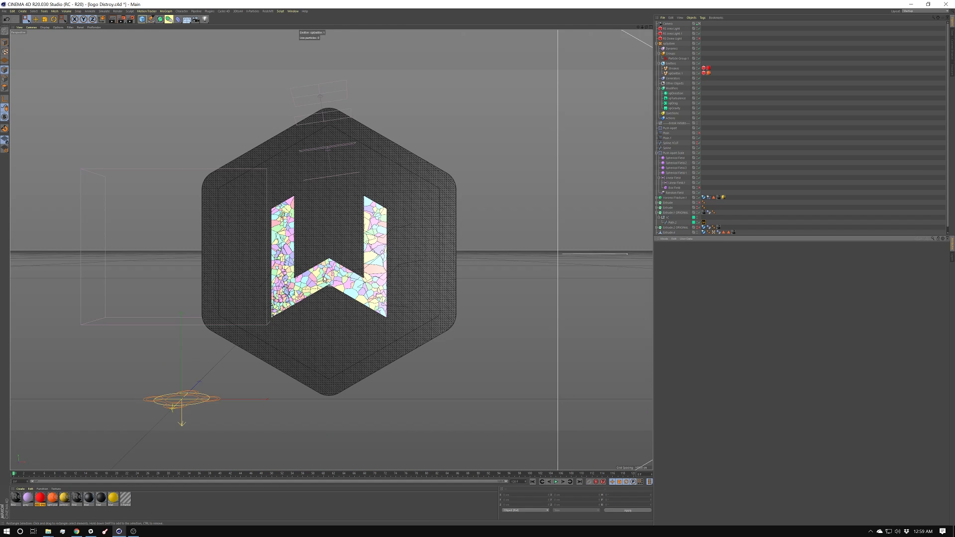
Step: Render a preview of the logo Distroy scene and select the fractured W.1 object
click(112, 22)
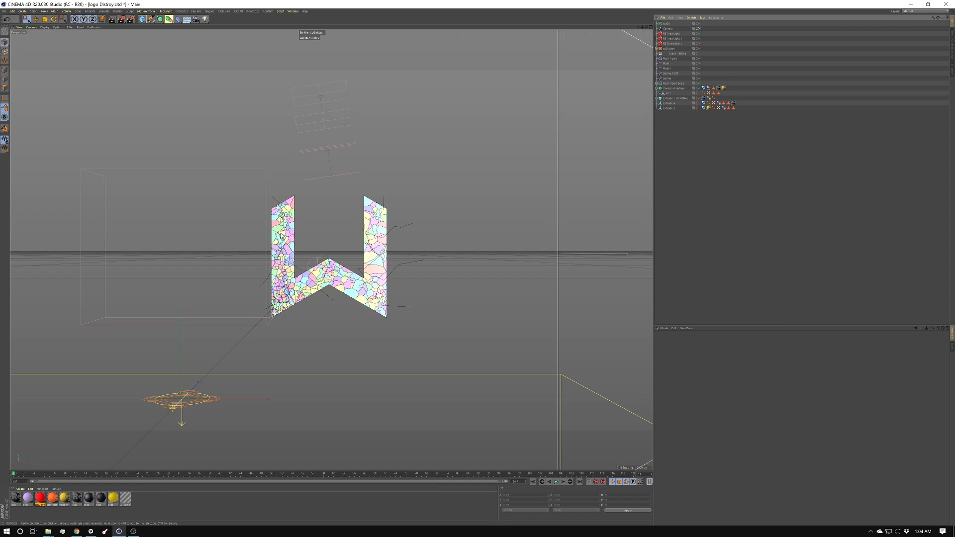
click(668, 93)
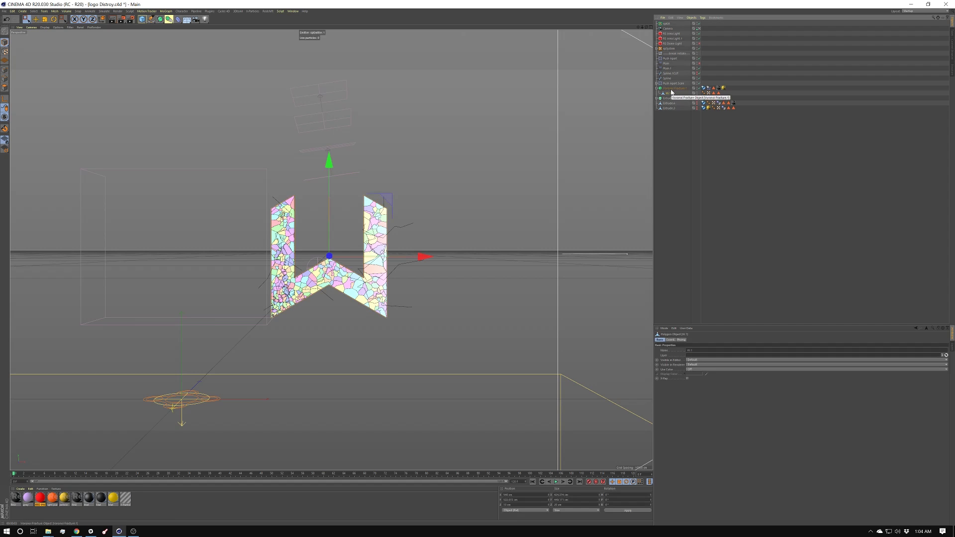
Step: Inspect Voronoi Fracture.1's Spline.1CUT and Distribution.1 sources, then its Geometry Glue settings
click(671, 88)
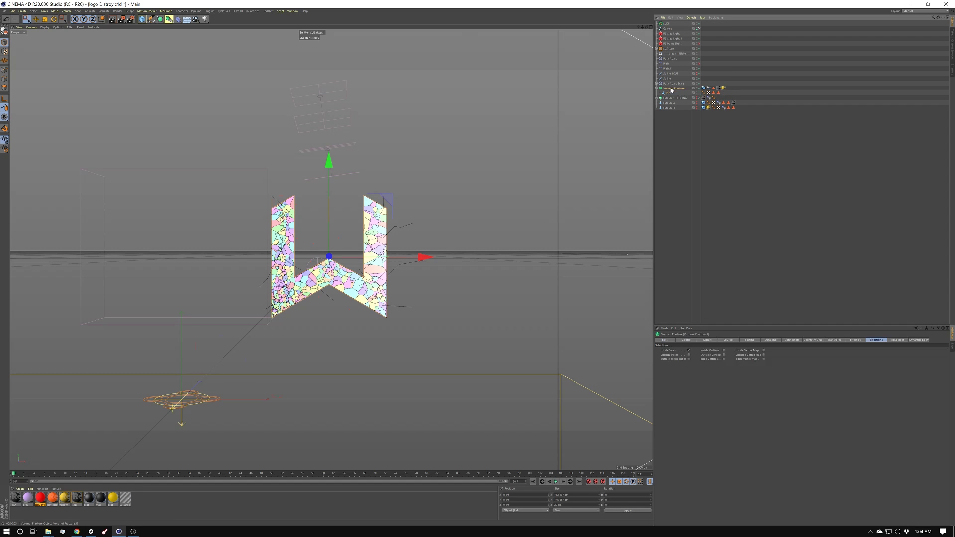
click(722, 341)
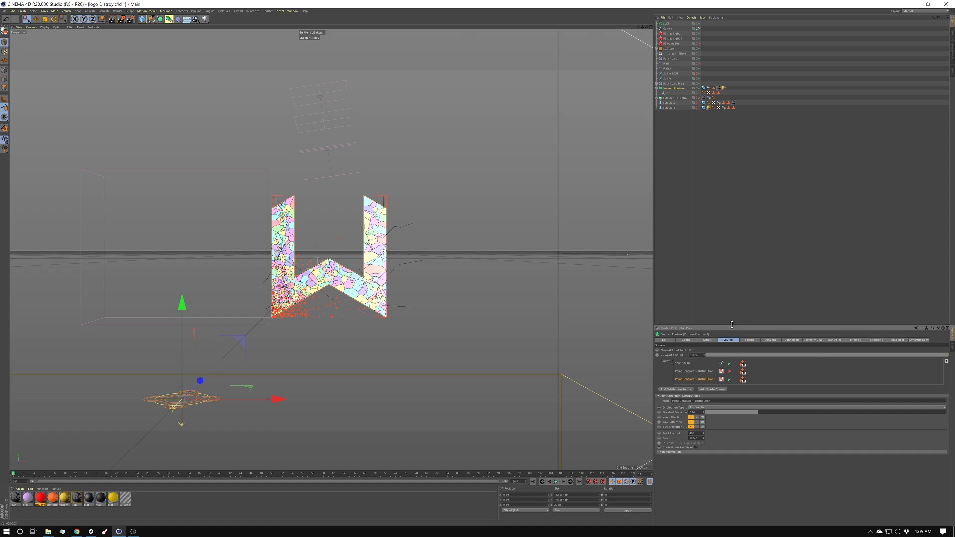
click(682, 363)
drag(706, 327, 696, 281)
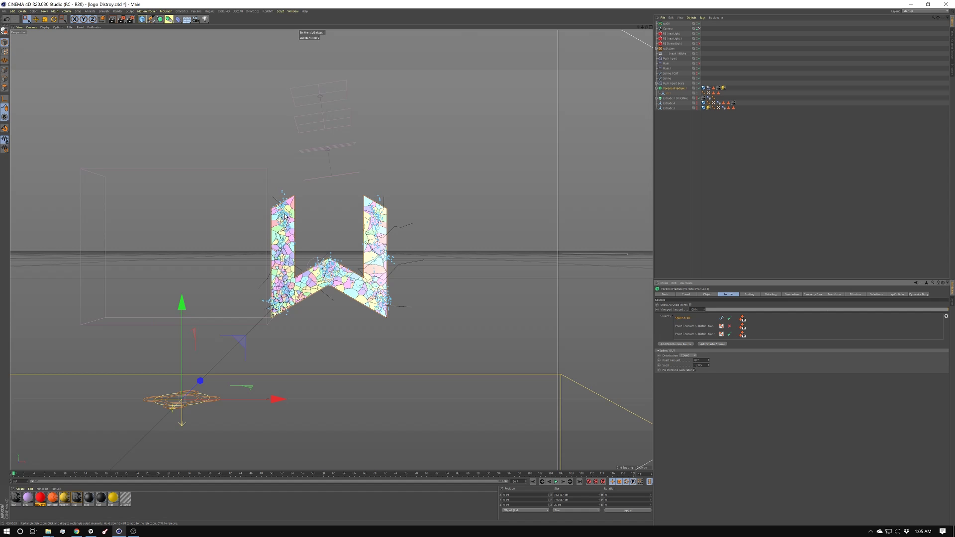
click(695, 334)
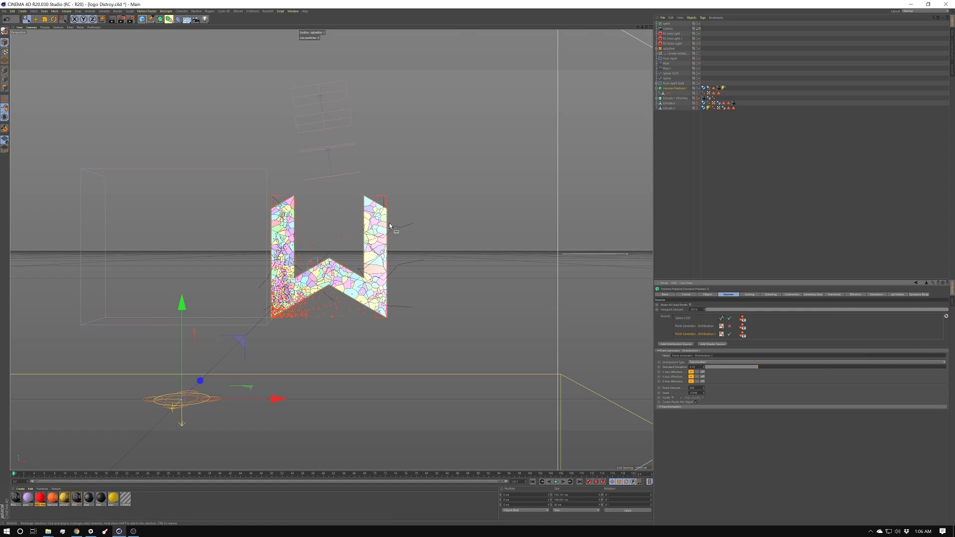
click(812, 295)
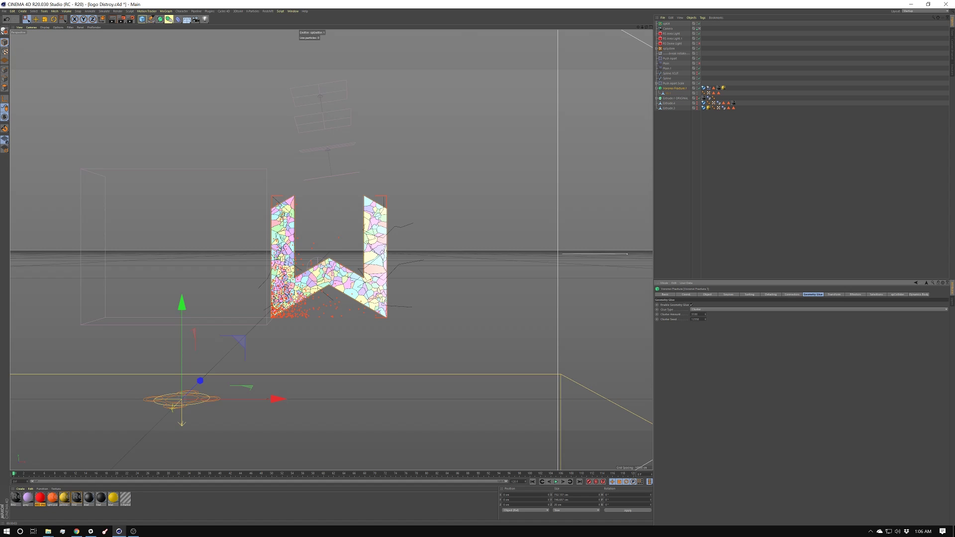
click(695, 314)
text(20)
key(Return)
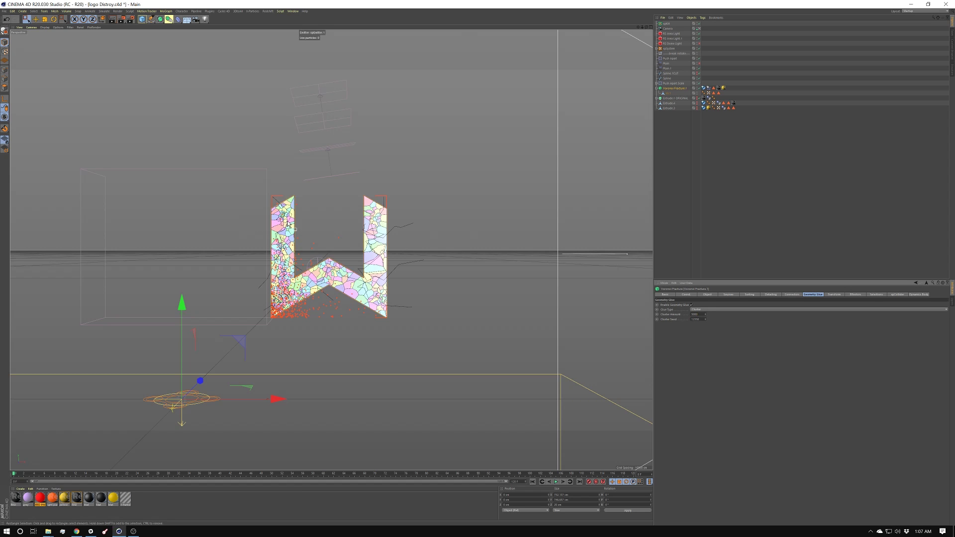
text(100)
key(Return)
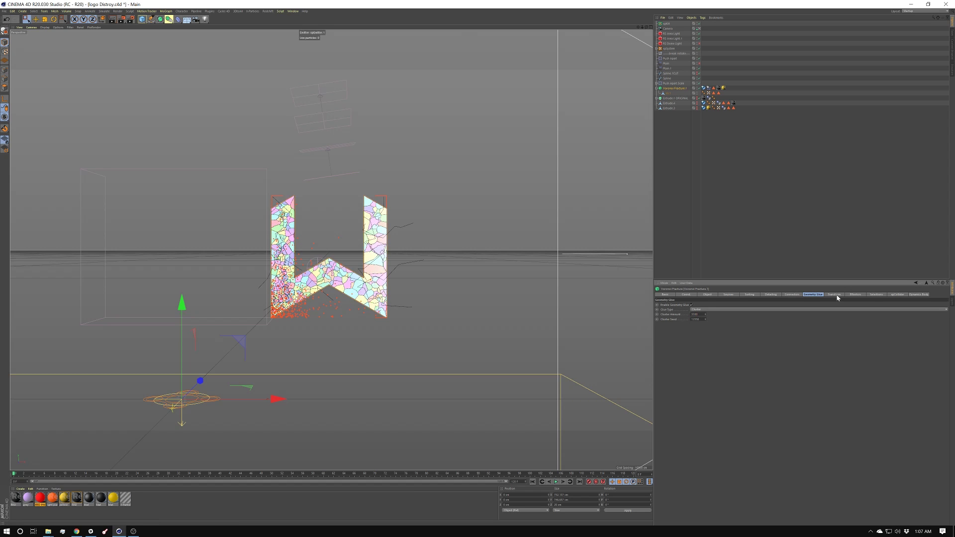
click(878, 295)
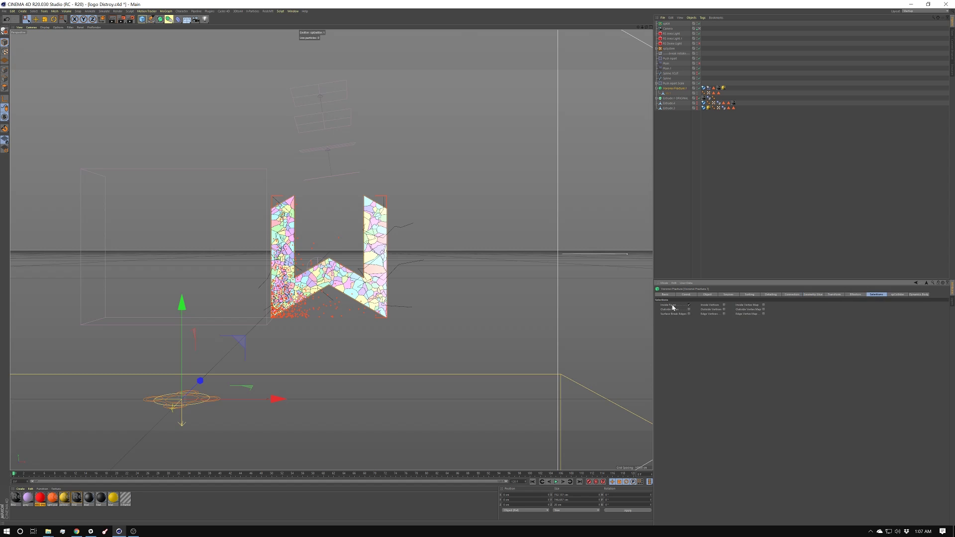
Step: Check the fracture's Dynamics Body tag, then view Push Apart.Scale's falloff field list
click(708, 88)
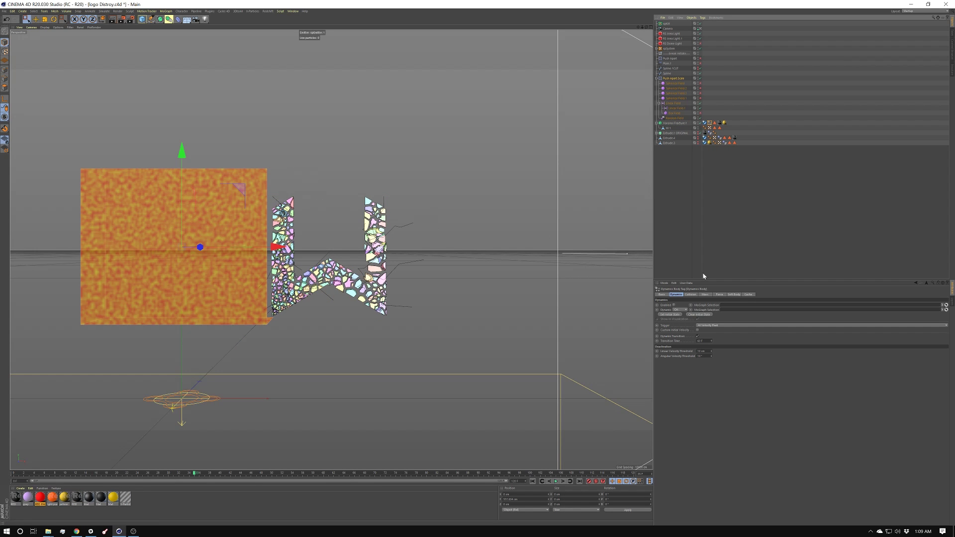
click(673, 79)
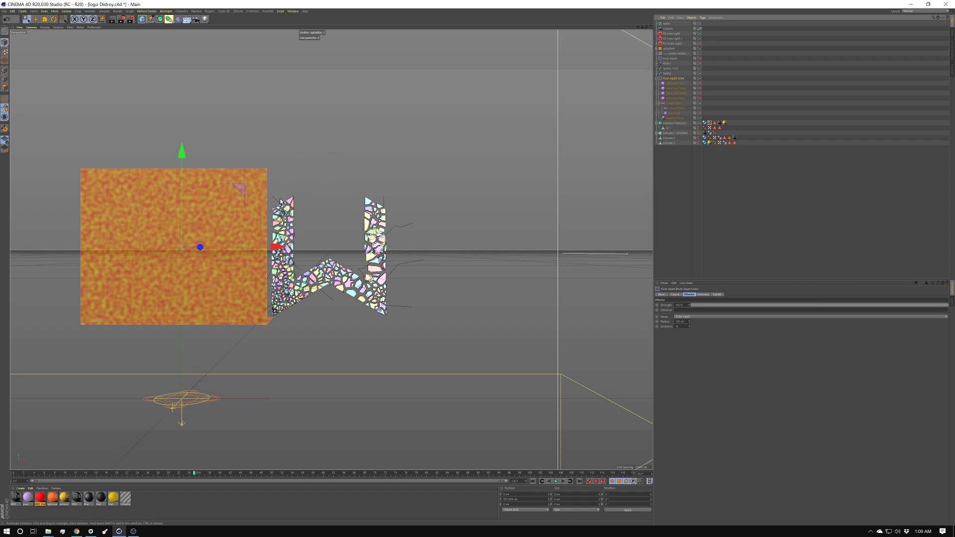
click(717, 294)
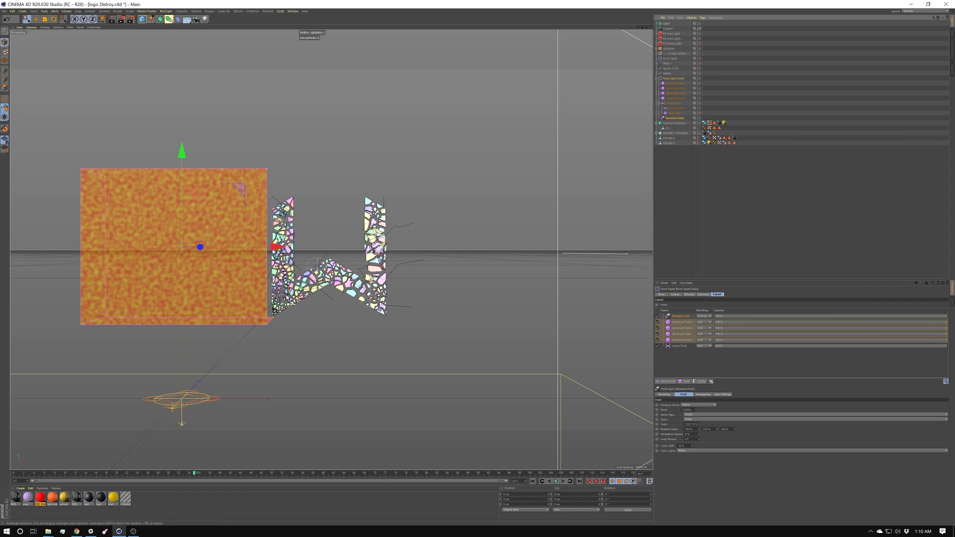
Step: Rewind to the first frame and play the W crumbling into shards
key(shift+f)
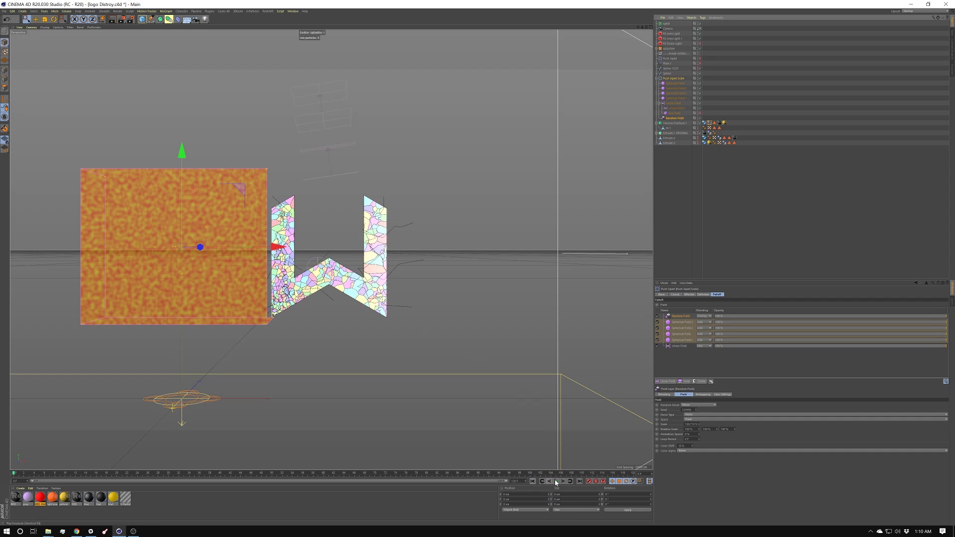
click(556, 481)
Step: Review Push Apart's strength and 20 cm radius, replay from frame 0, and select Plain.1
click(672, 59)
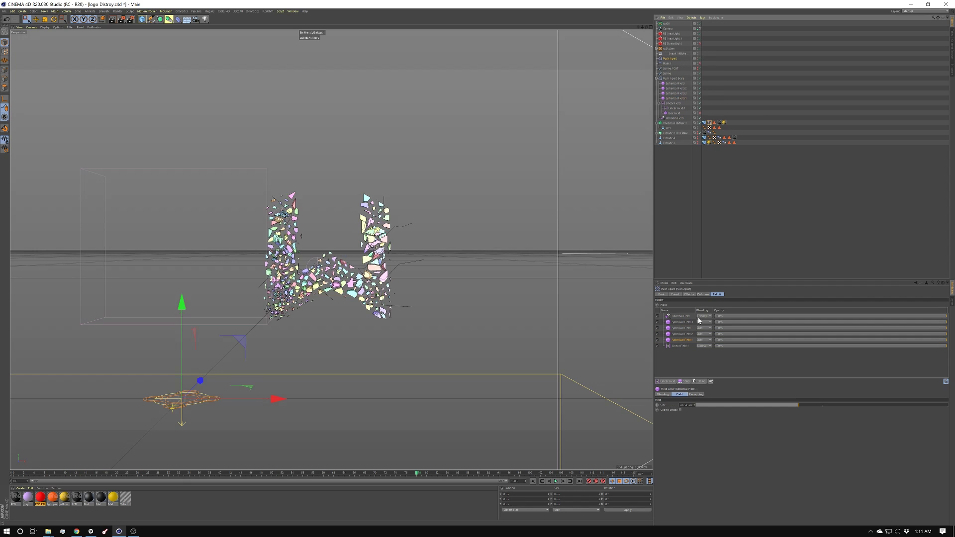
click(688, 294)
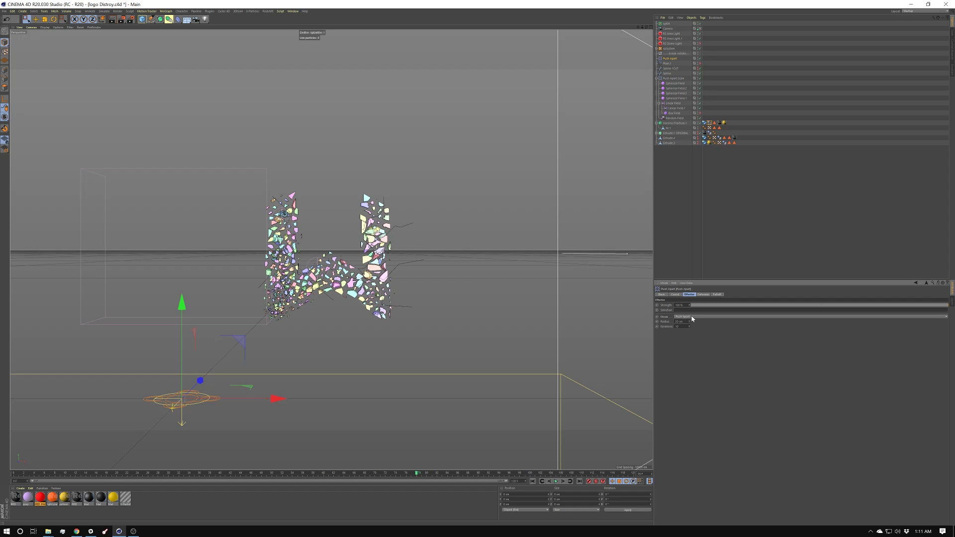
key(Tab)
click(557, 482)
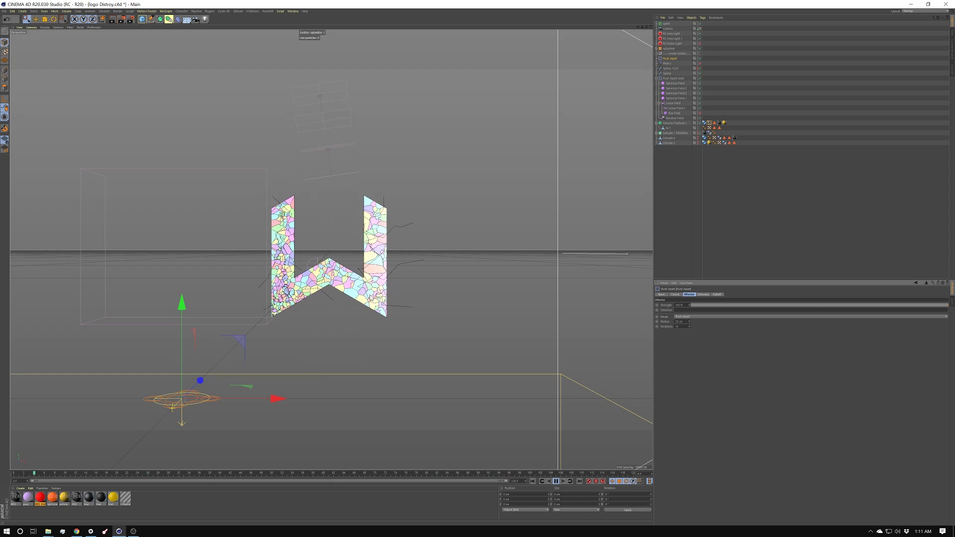
click(667, 64)
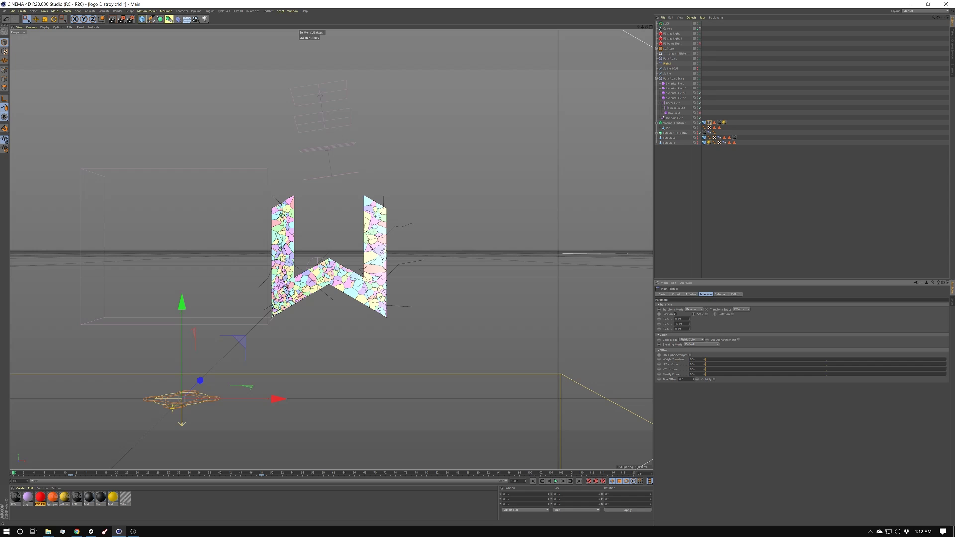
Step: Review Plain.1's Random, Linear and Box fields and the Dynamics Body tag, then replay the shatter
click(735, 295)
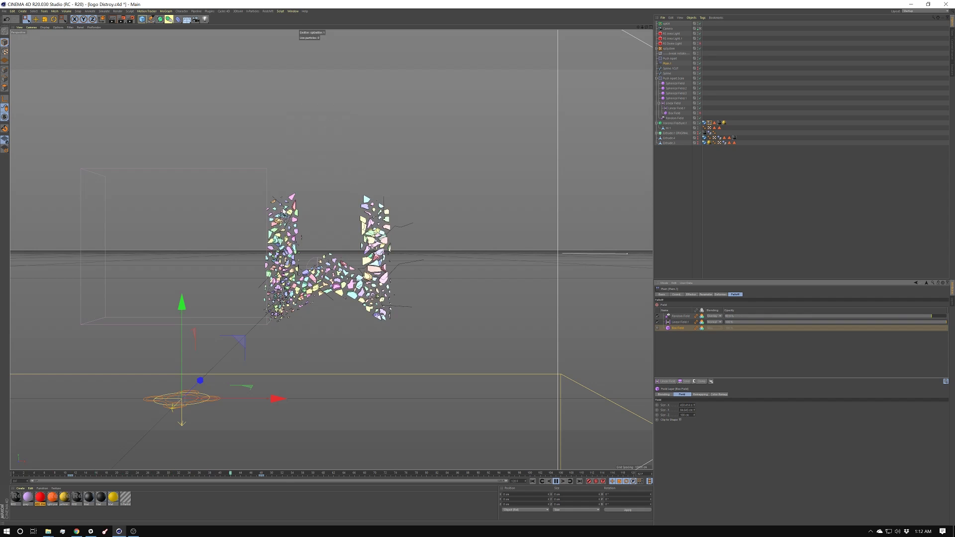
key(F8)
click(710, 123)
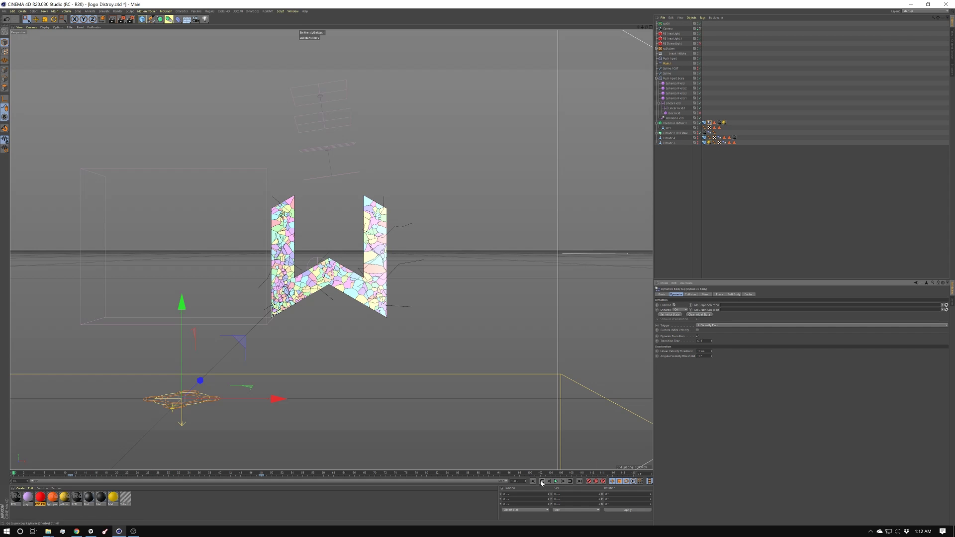
click(557, 482)
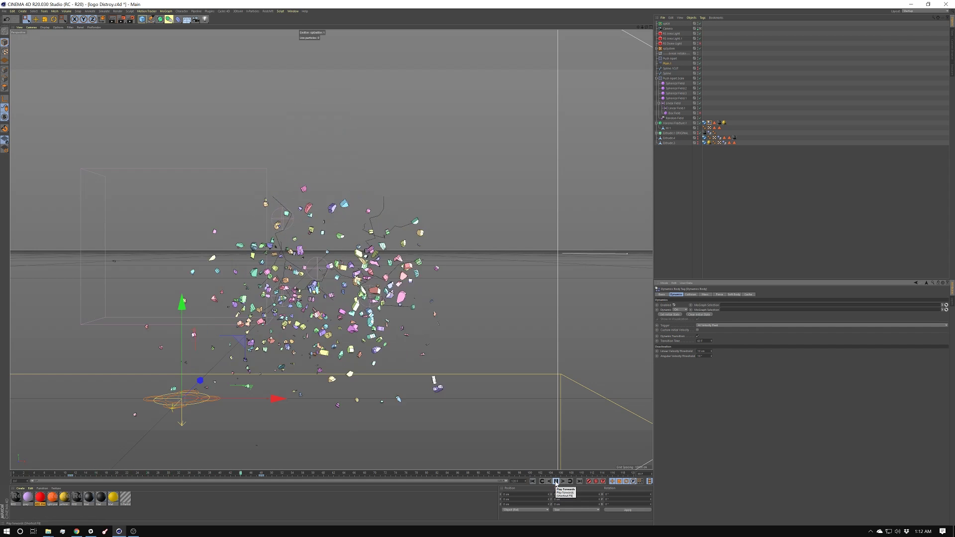
click(556, 482)
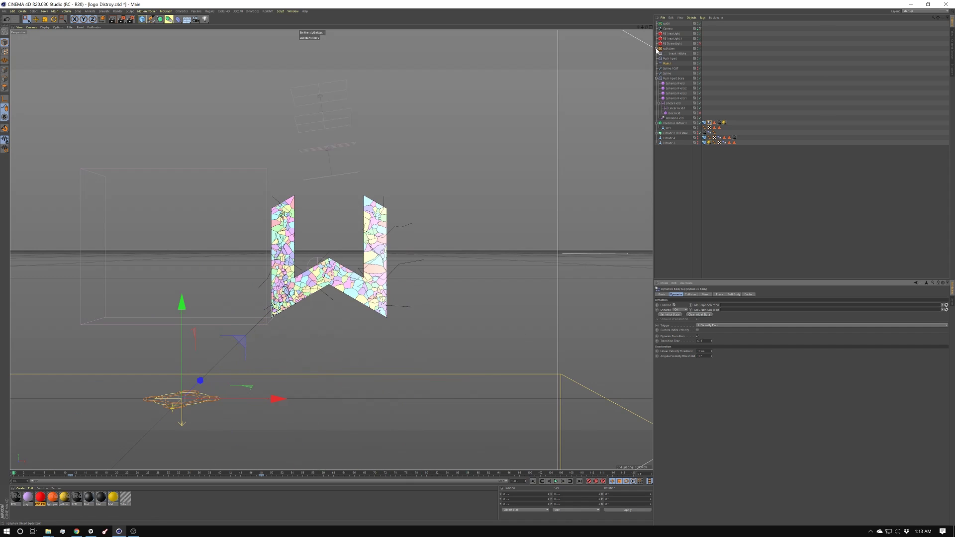
Step: Expand xpSystem and review the Streaks and xpEmitter.1 emission settings
click(657, 48)
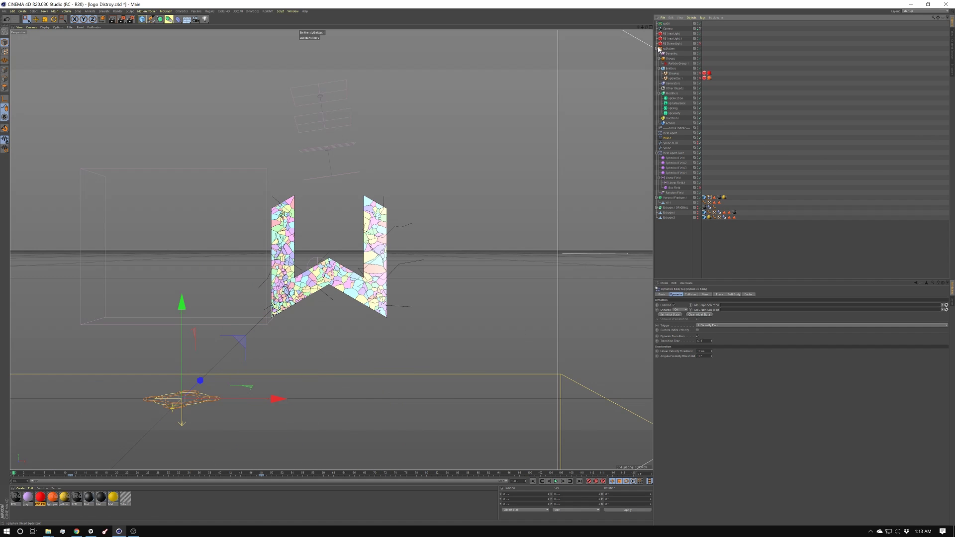
click(677, 73)
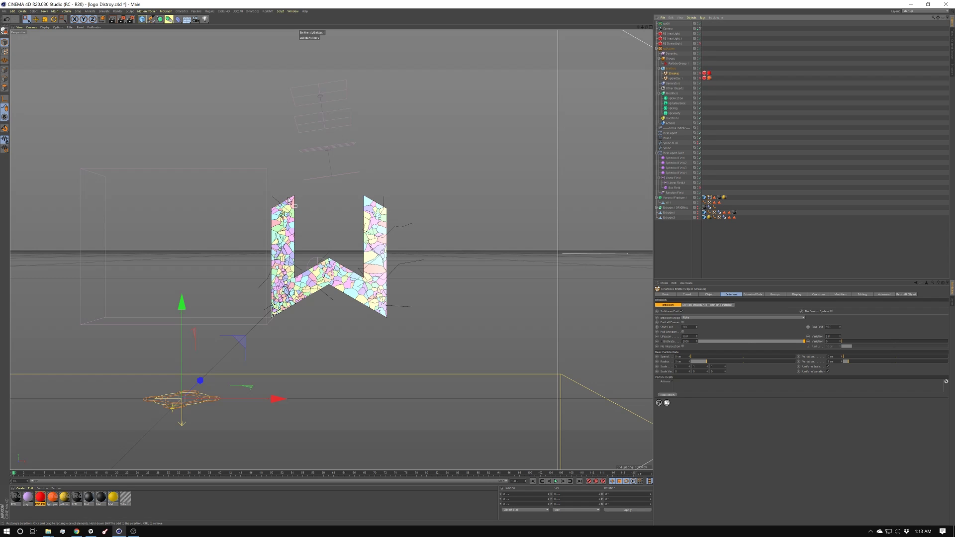
click(678, 78)
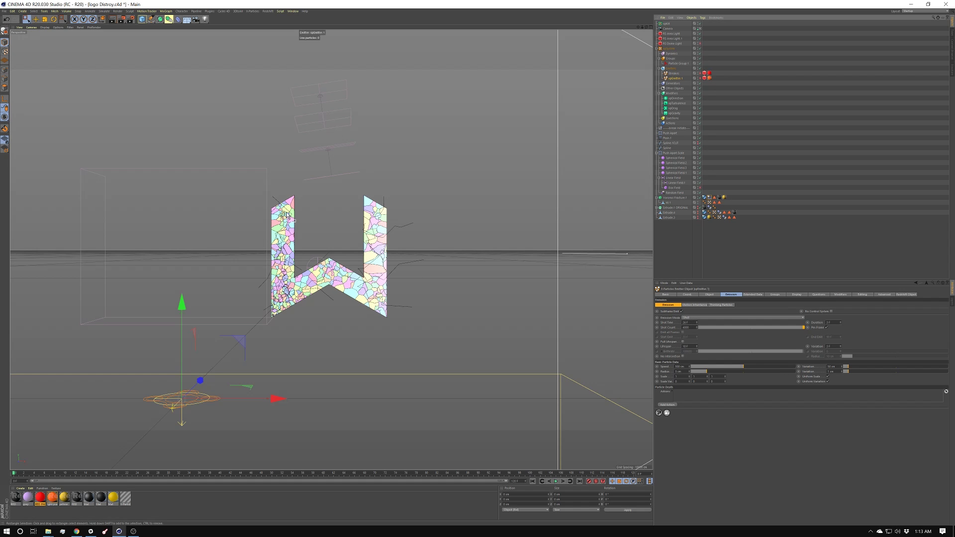
Step: Play the particle shatter to about frame 34, rewind to frame 0, and reselect Streaks
key(F8)
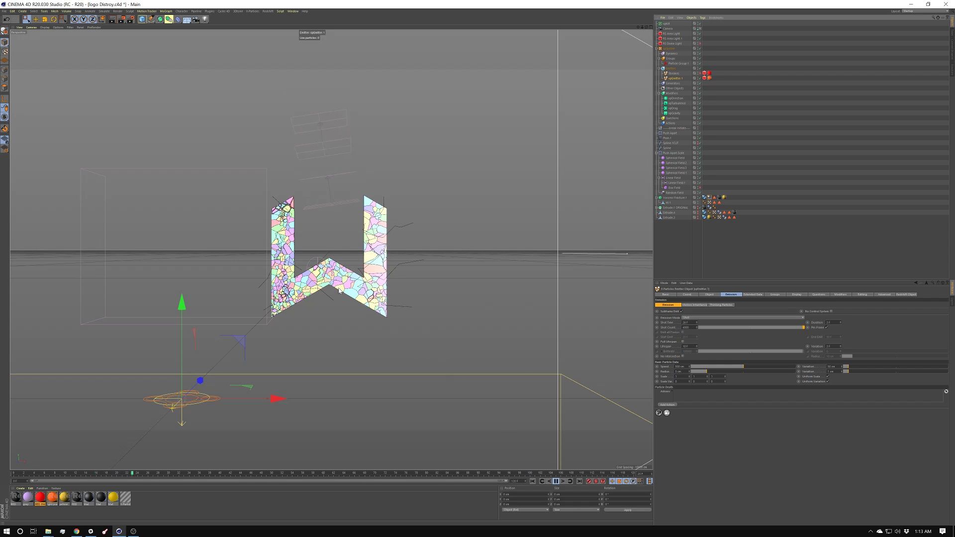
key(F8)
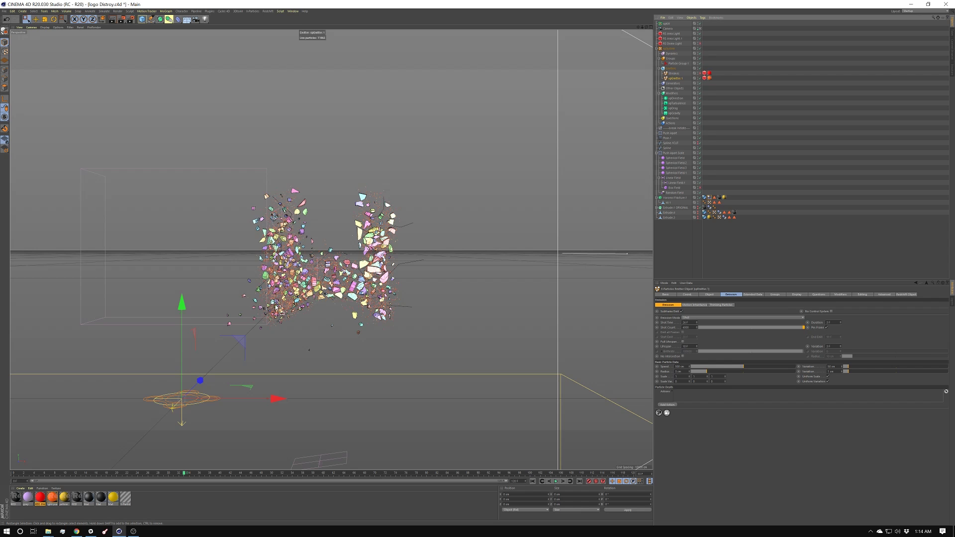
key(shift+f)
click(675, 73)
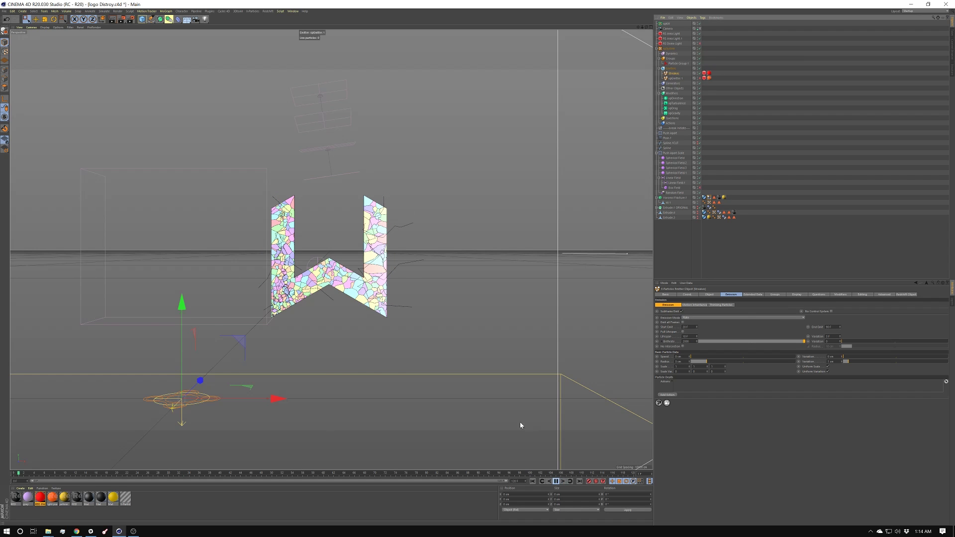
Step: Play the timeline to watch the W burst into shards trailed by orange particle streaks
key(F7)
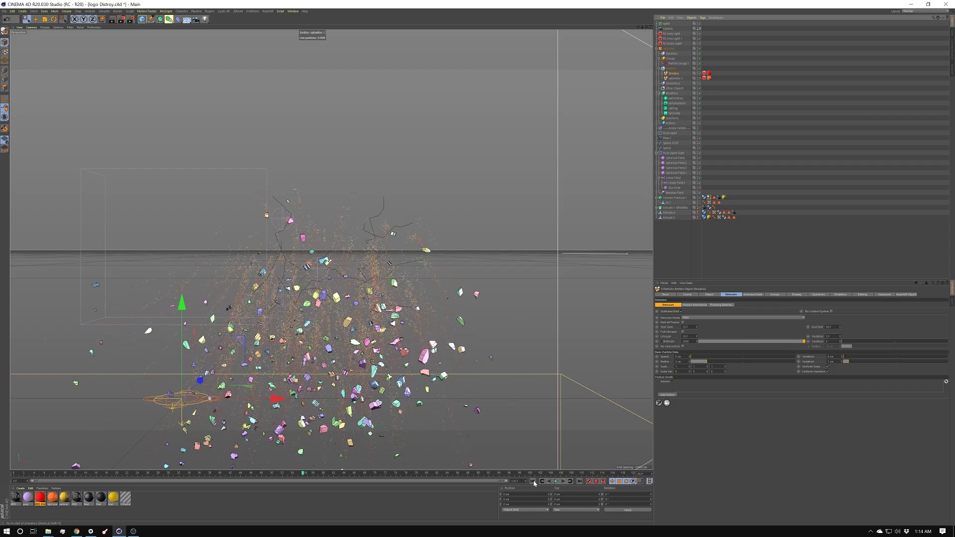